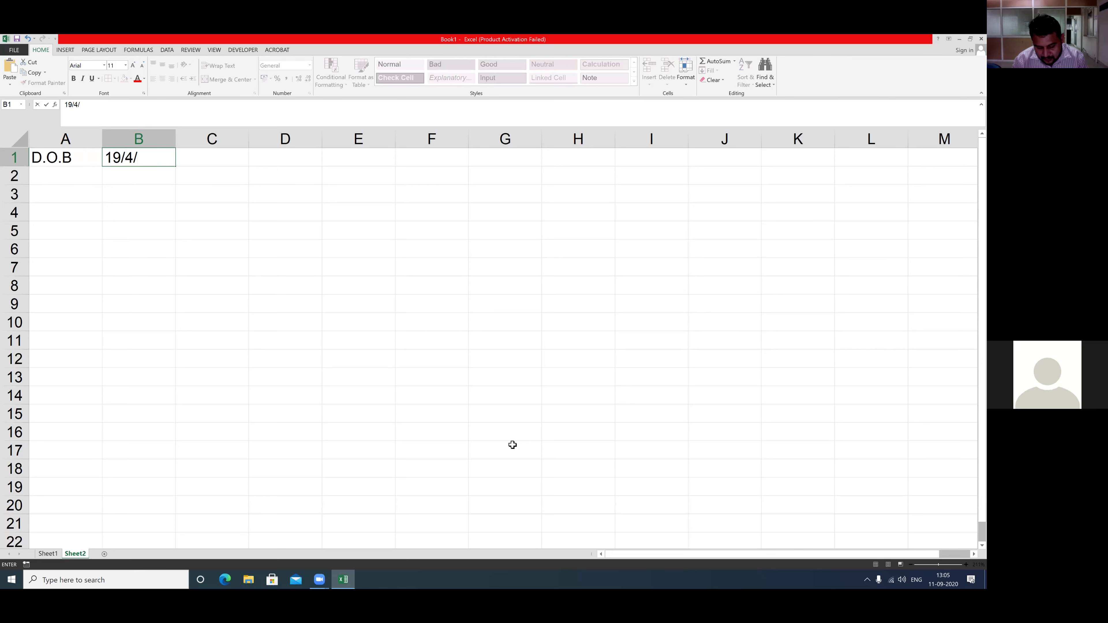
Complete the date of birth in cell B1 and enter the label TODAY in cell A2
type("200")
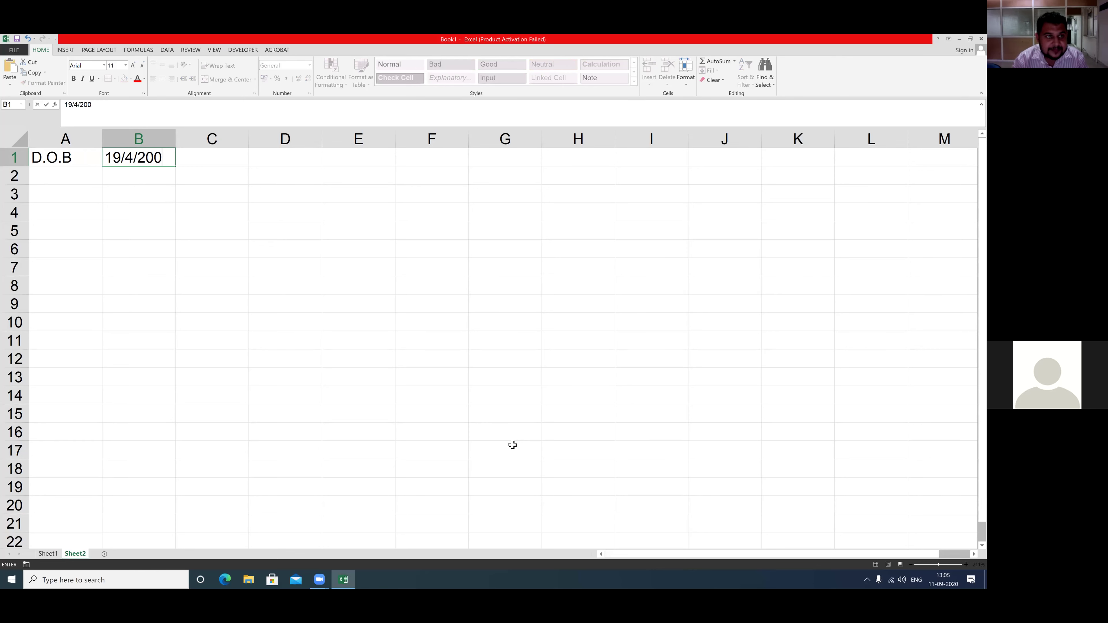
type("2")
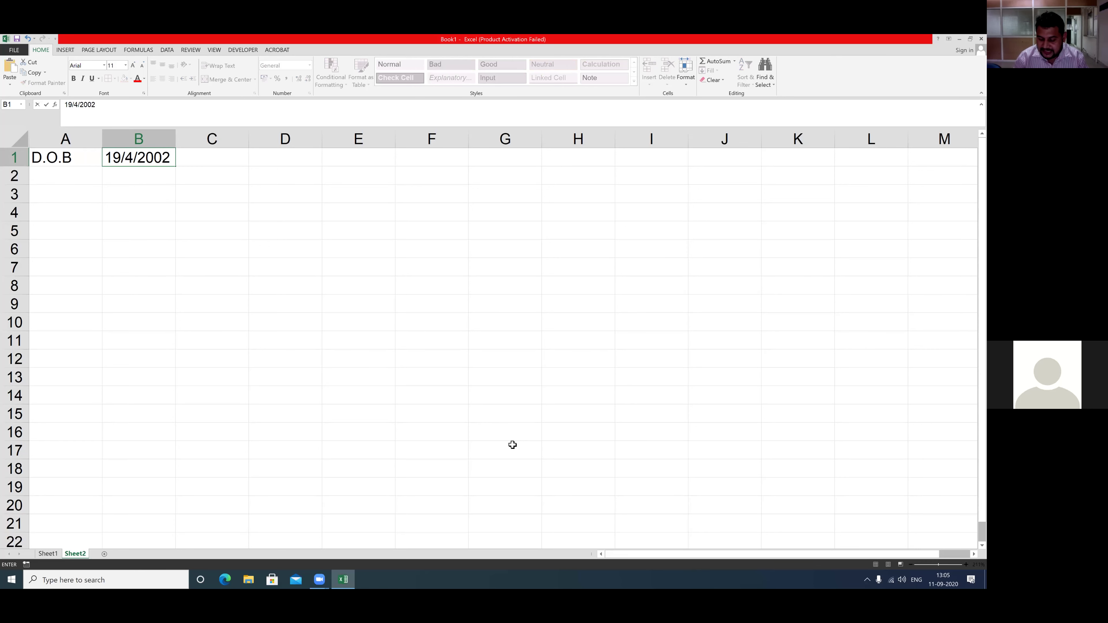
key("Return")
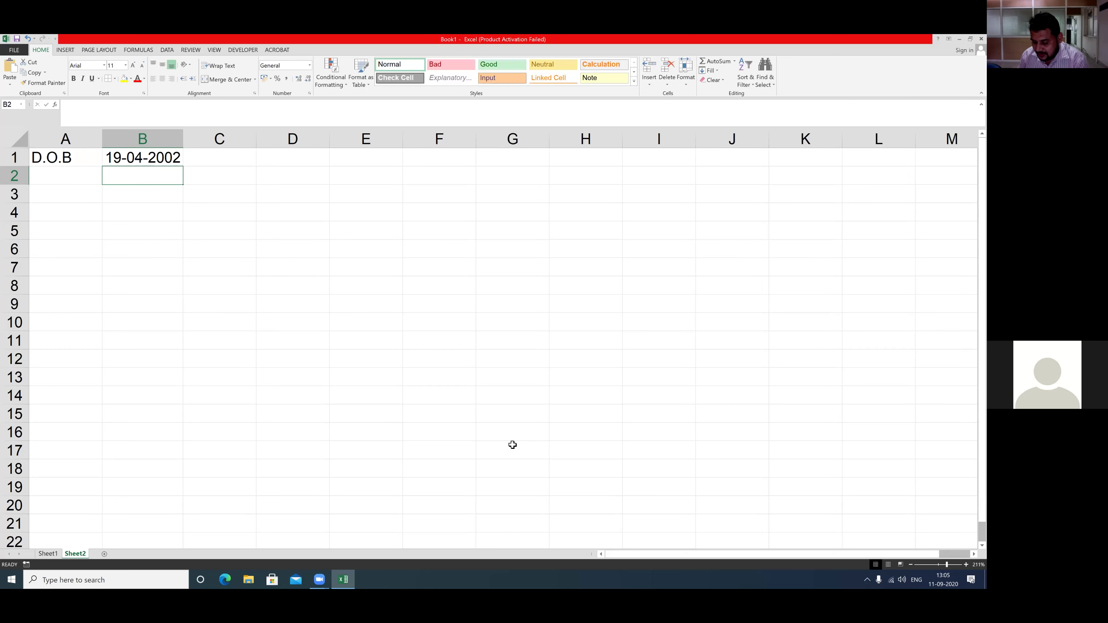
key("Left")
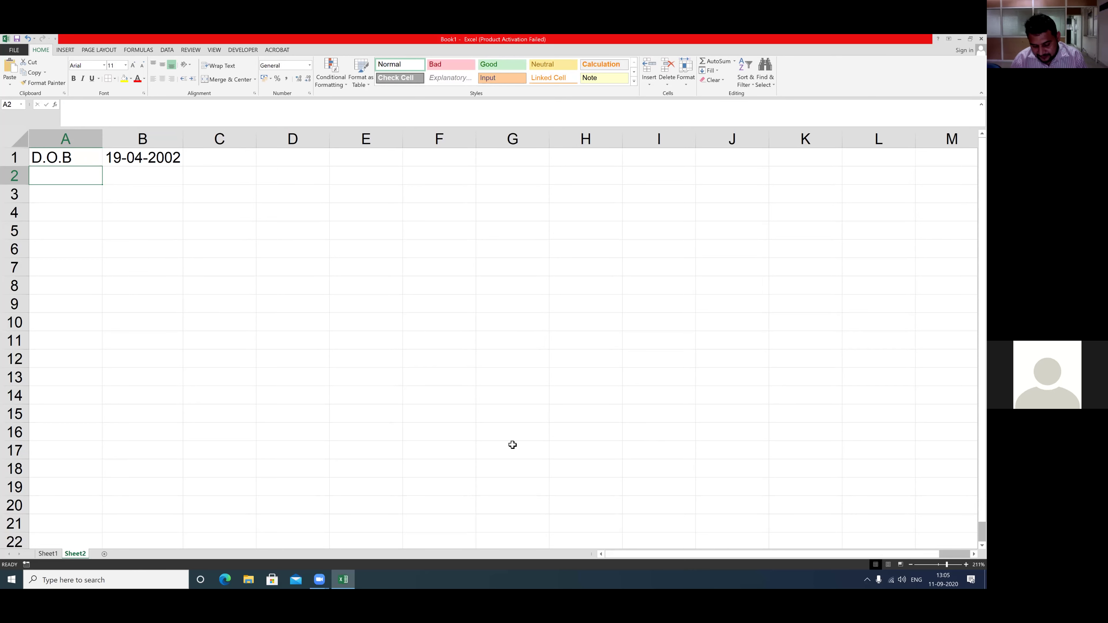
type("TODAY")
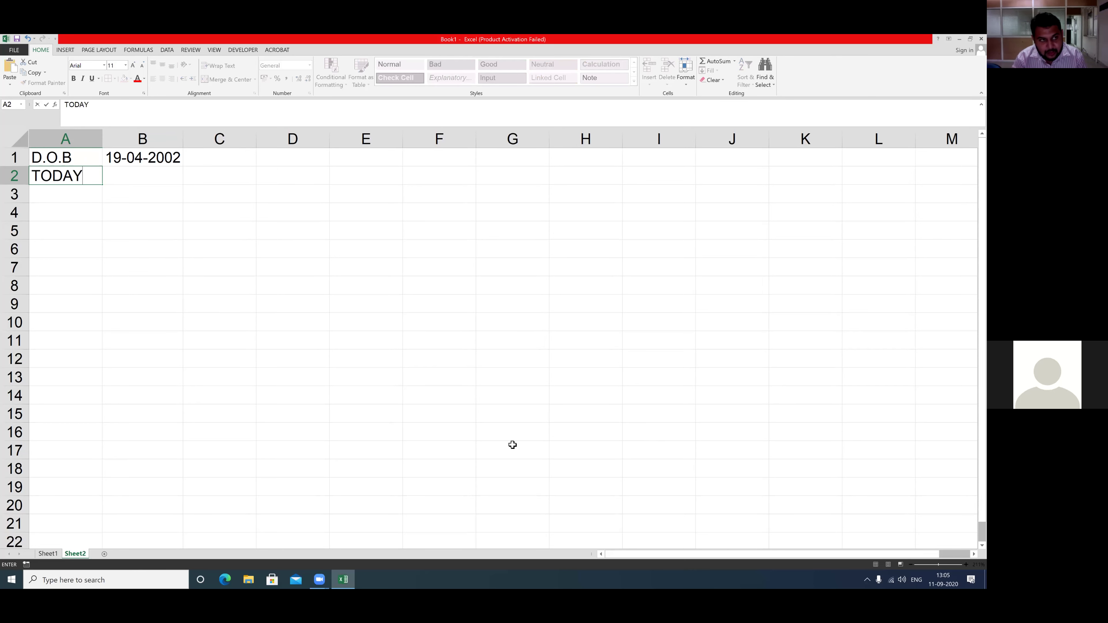
key("Right")
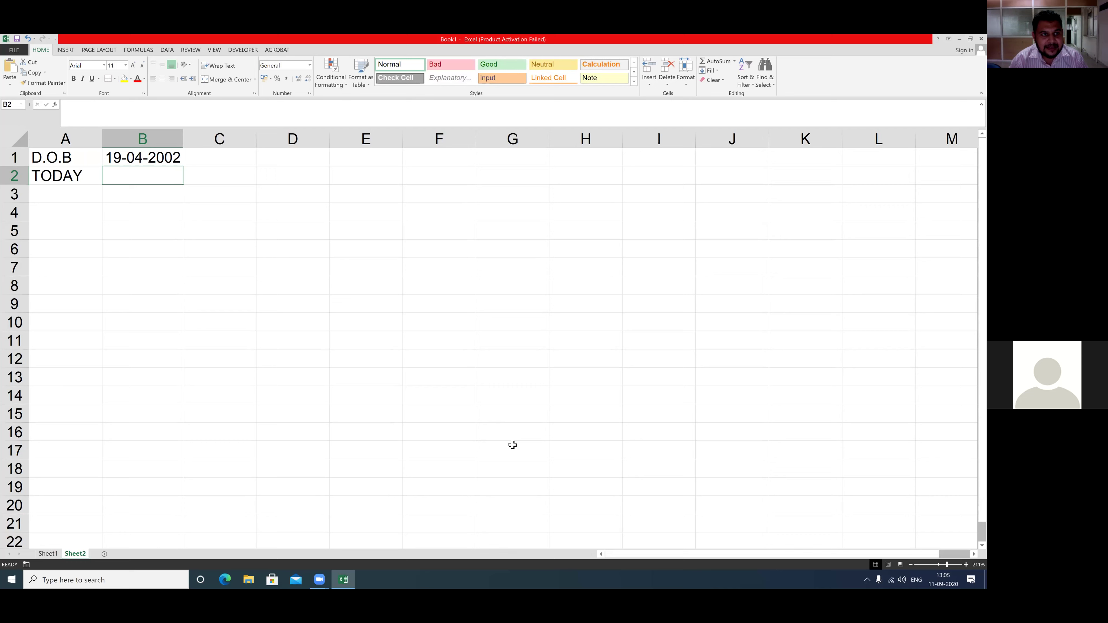
Enter the labels YEAR, MONTH and DAY in cells C2 to C4
key("Right")
type("YE")
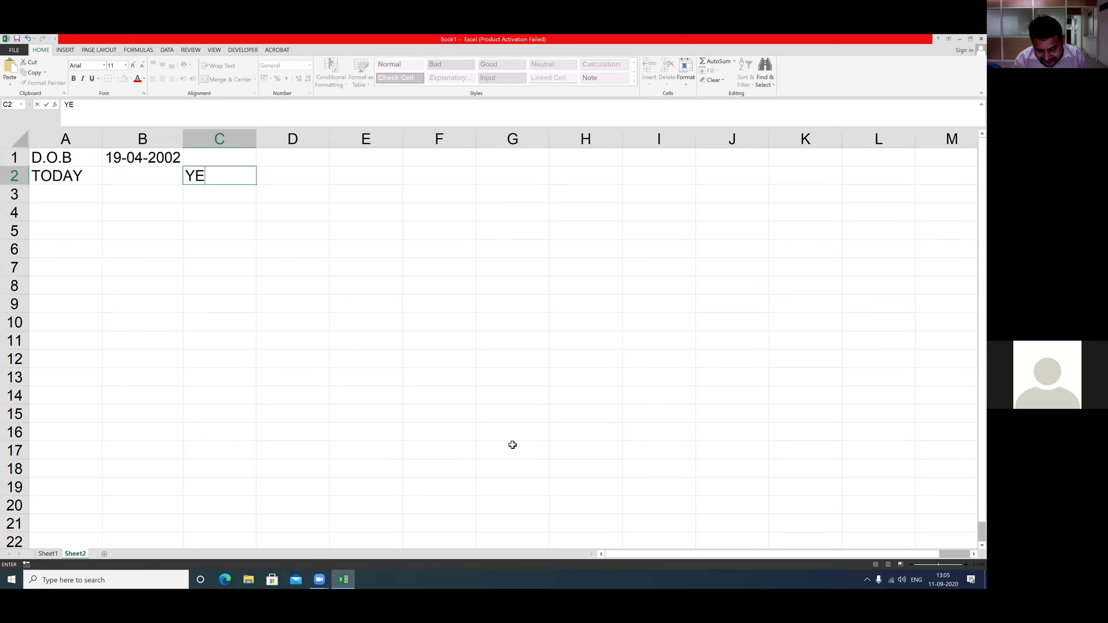
type("AR")
key("Return")
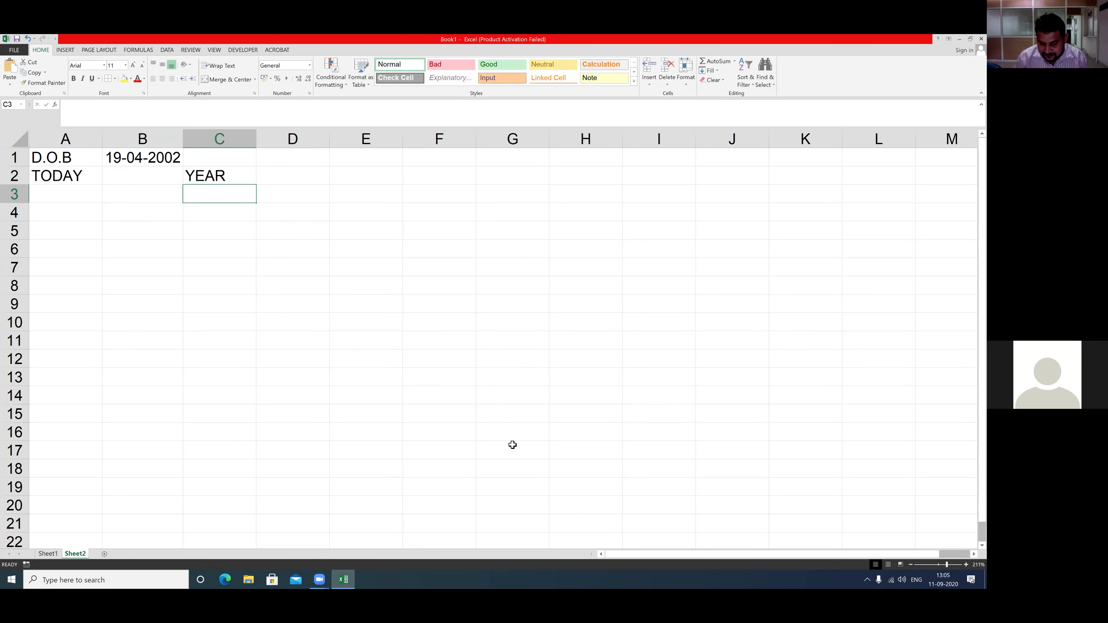
type("MONTH")
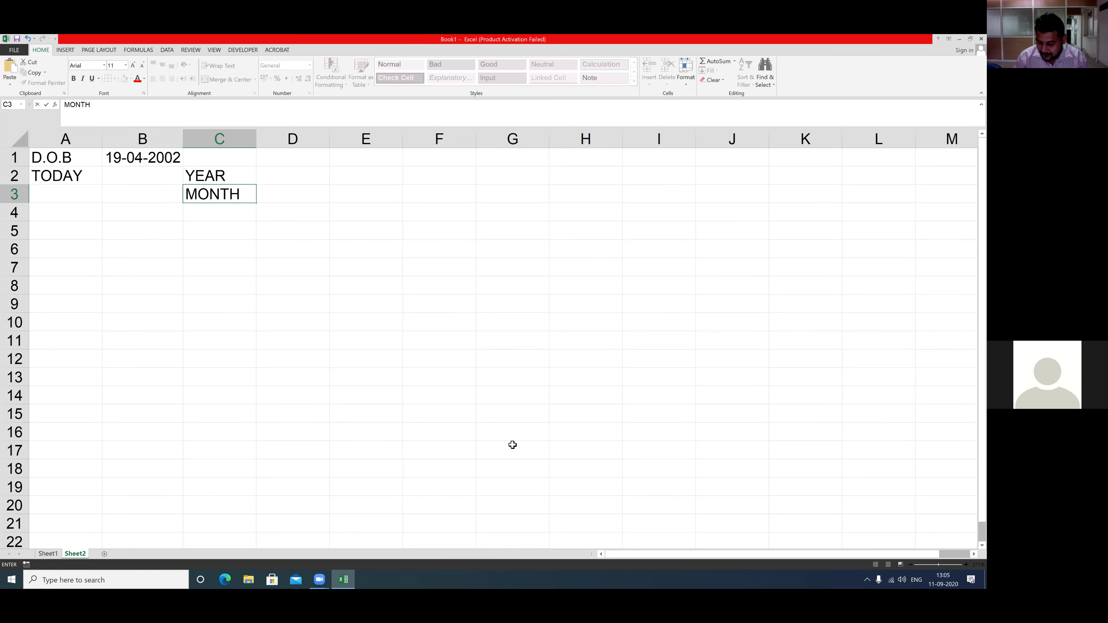
key("Return")
type("DAY")
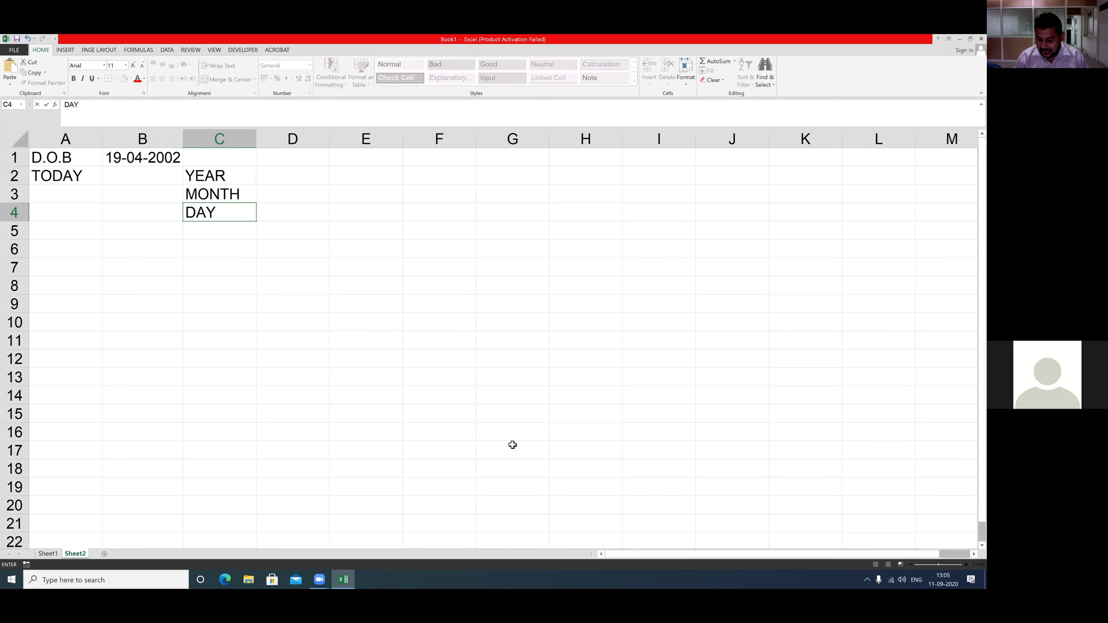
key("Left")
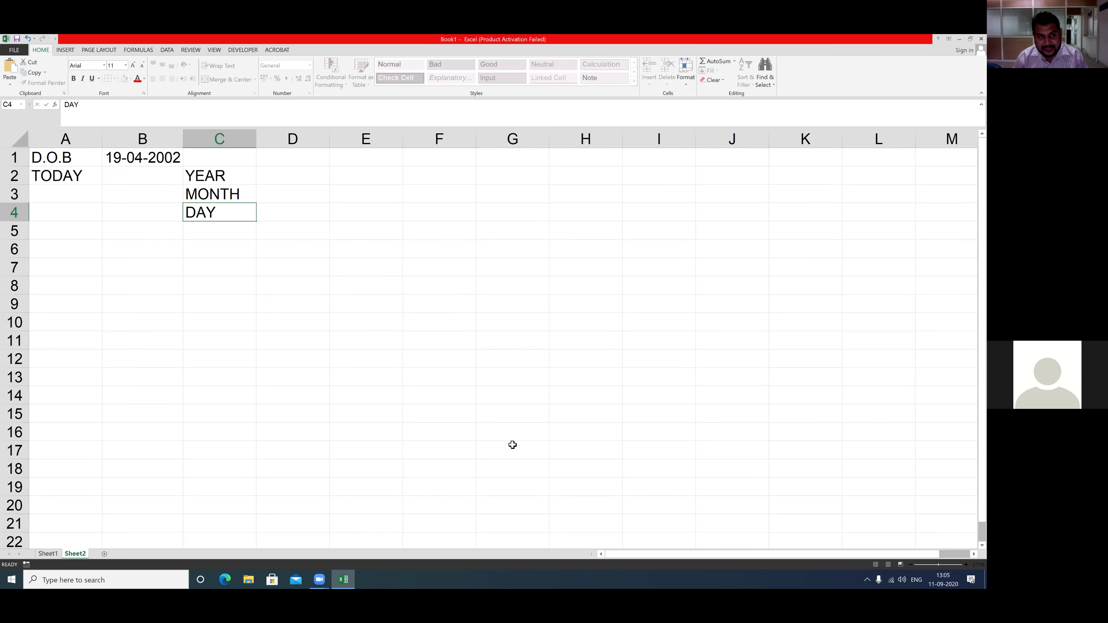
Calculate the age in full years in cell B2 with the formula =DATEDIF(B1,TODAY(),"Y")
key("Up")
key("Up")
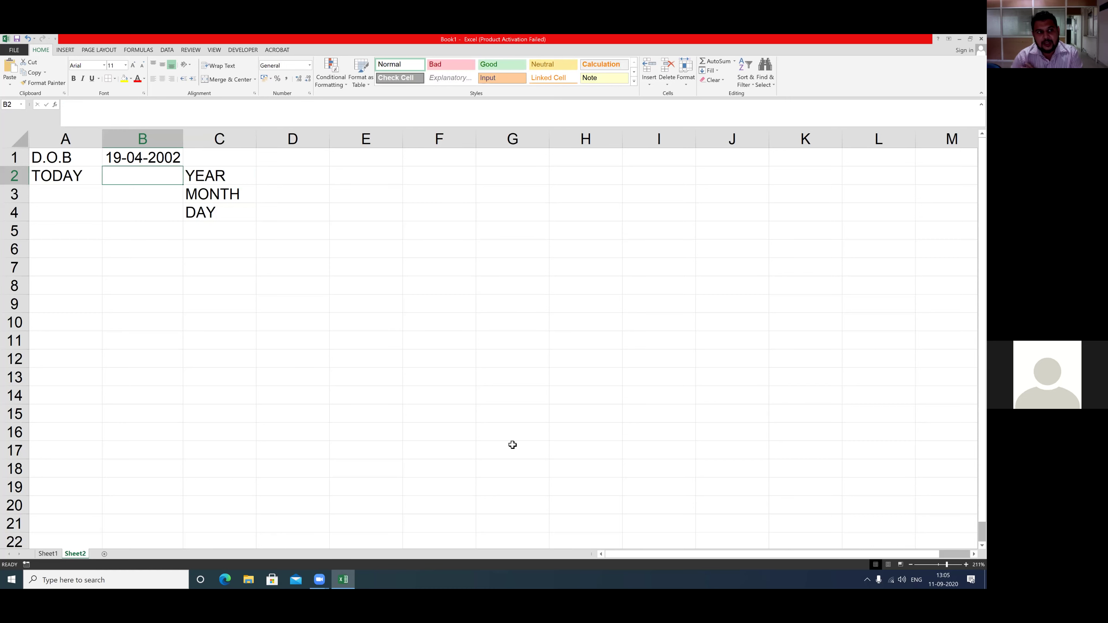
type("=DATED")
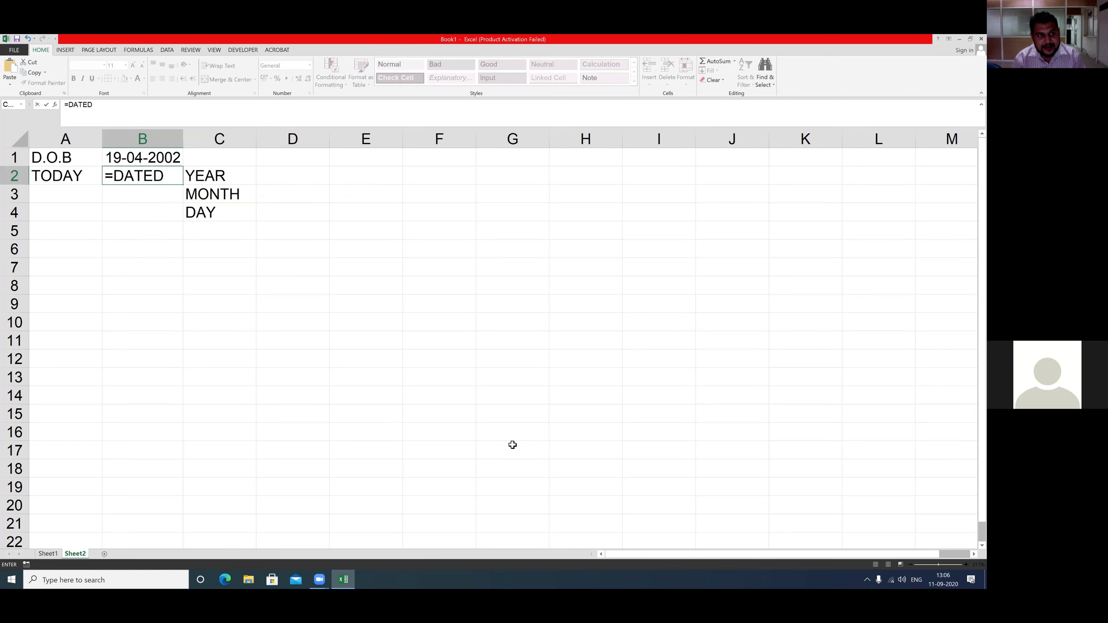
type("IF")
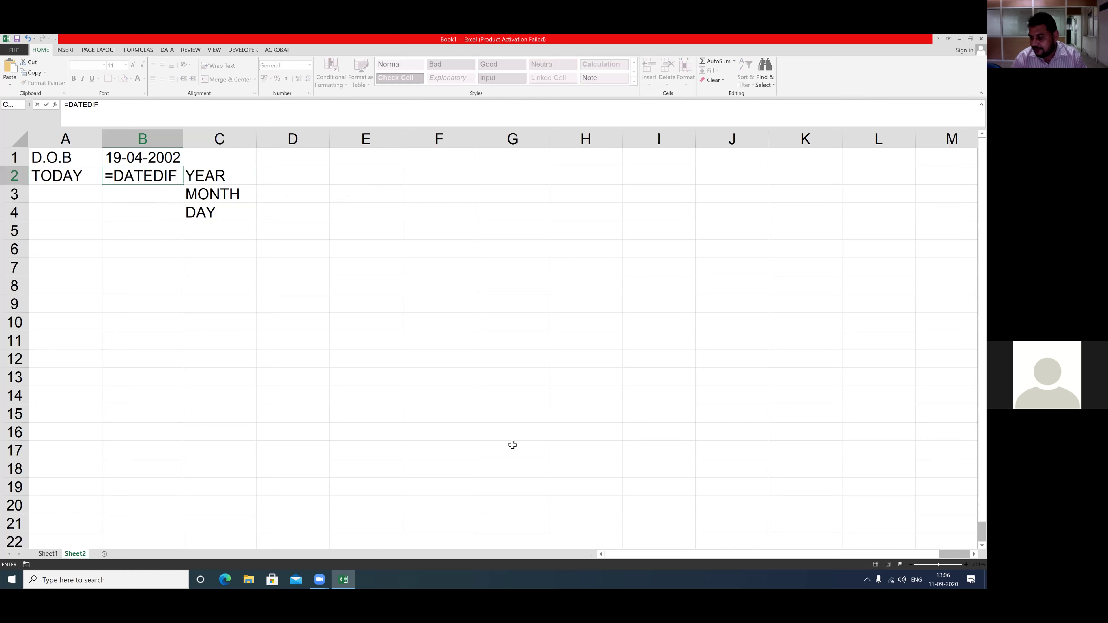
type("(")
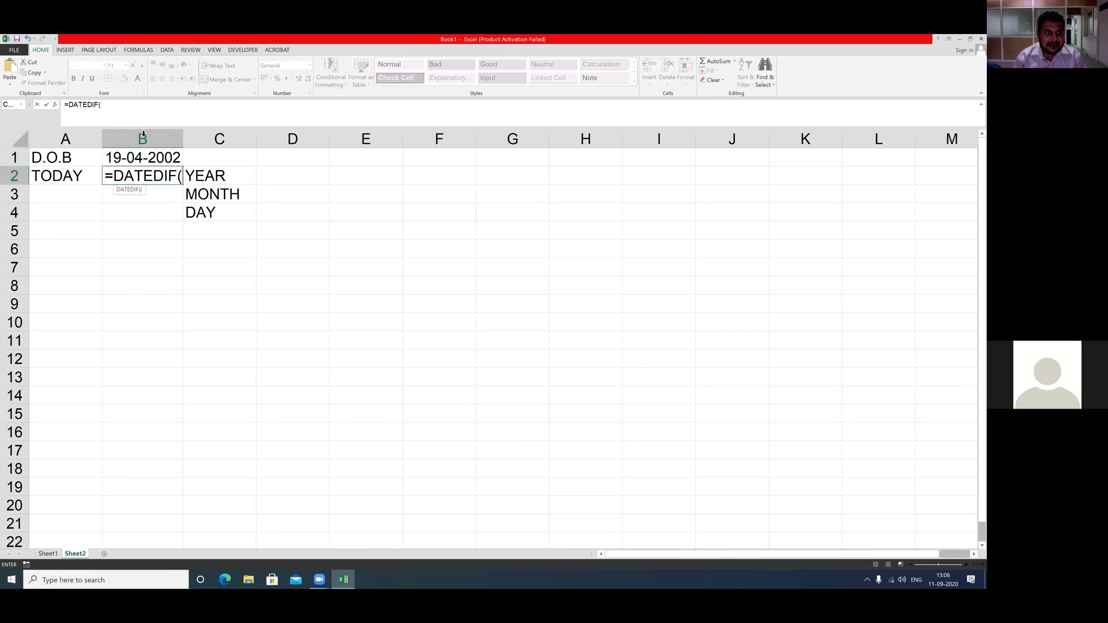
left_click(138, 158)
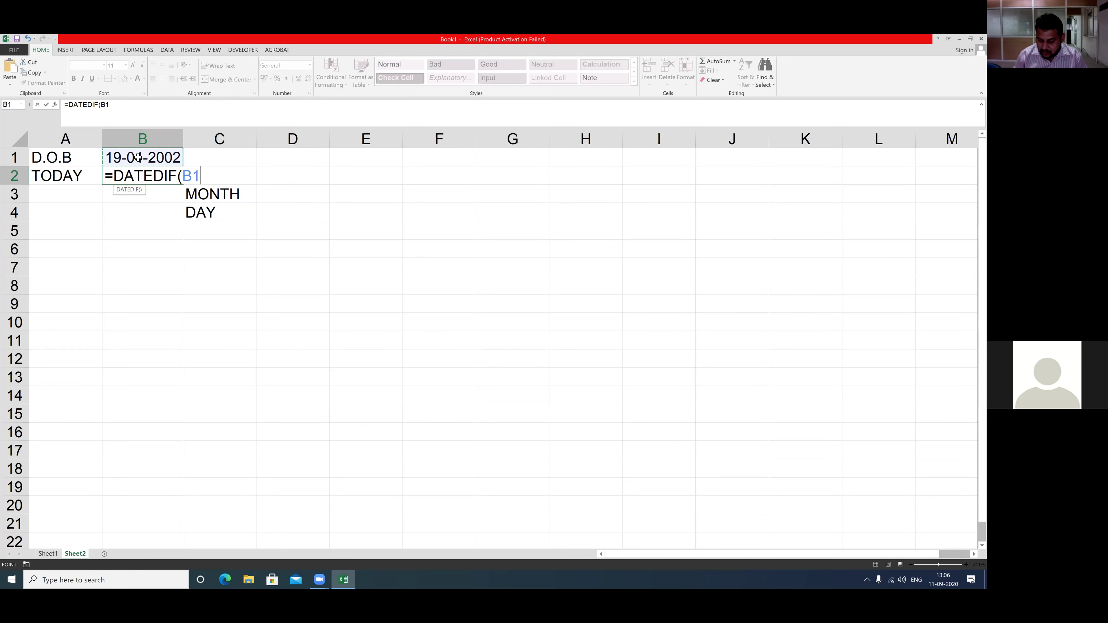
type(",")
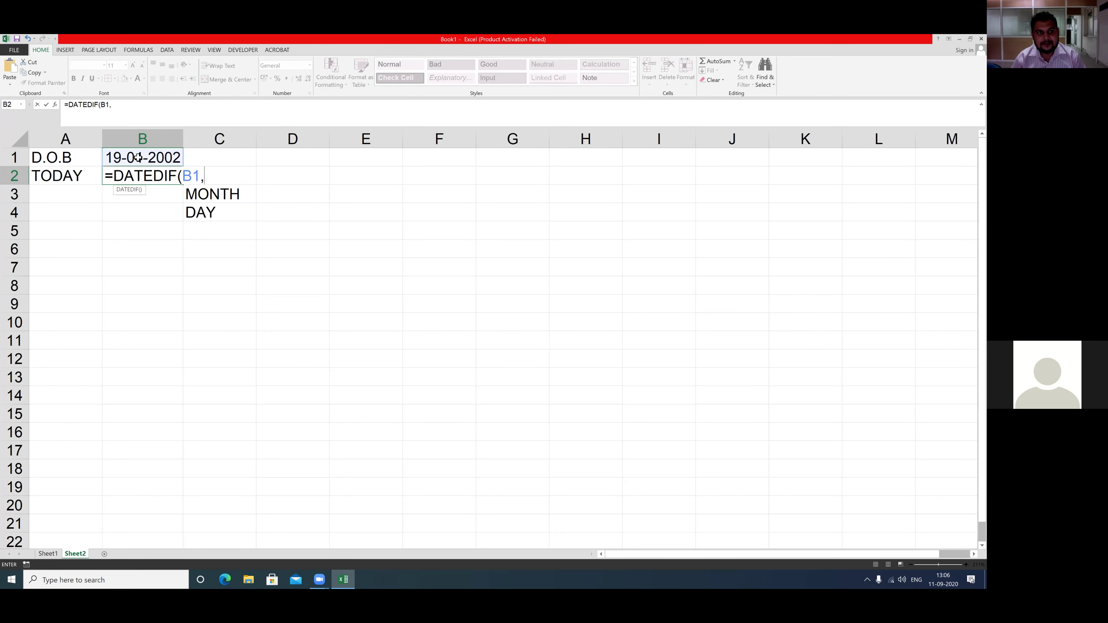
type("TODAY")
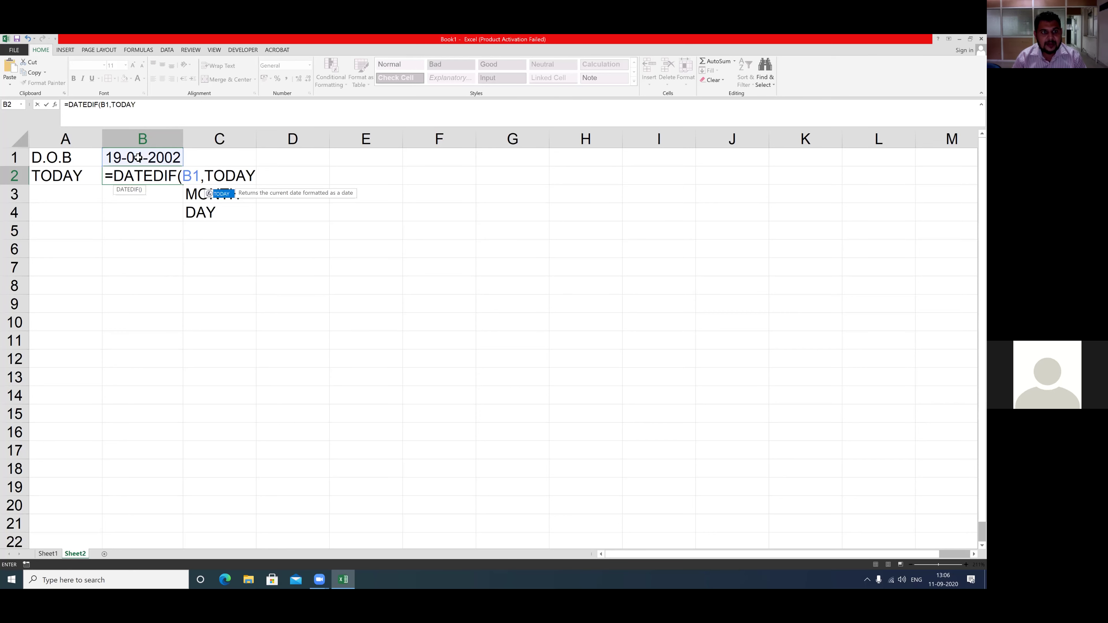
type("()")
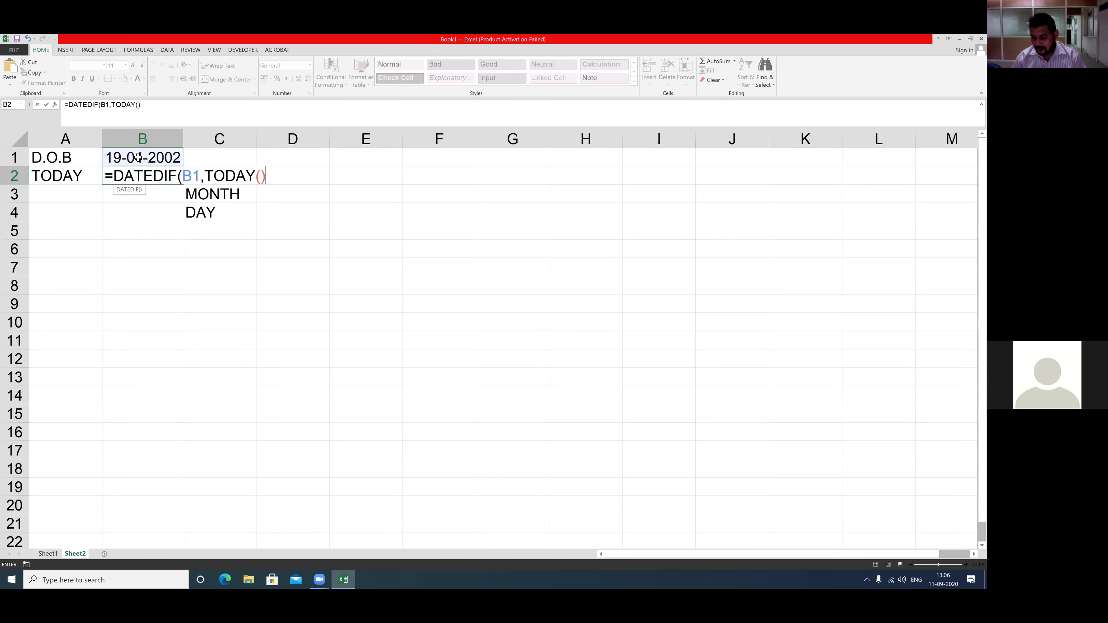
type(",\"Y")
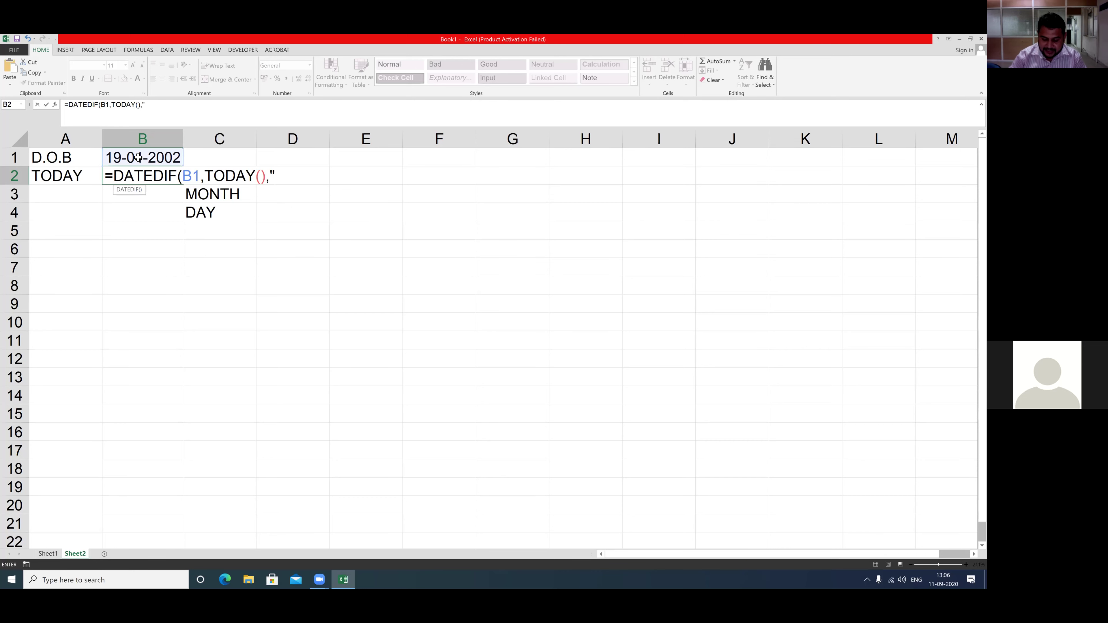
type("\"")
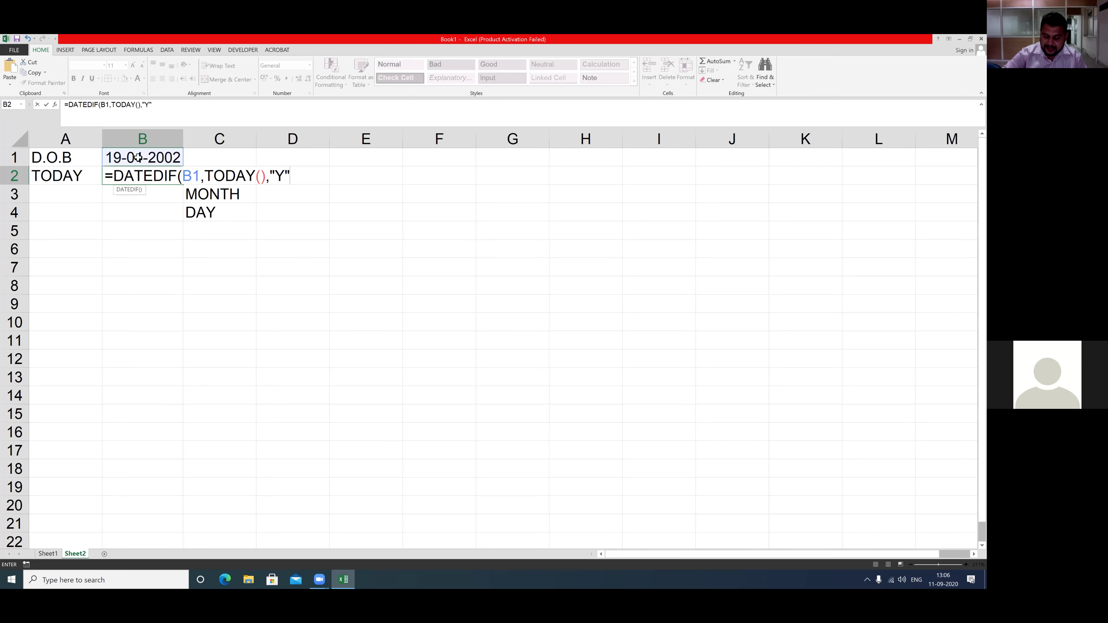
type(")")
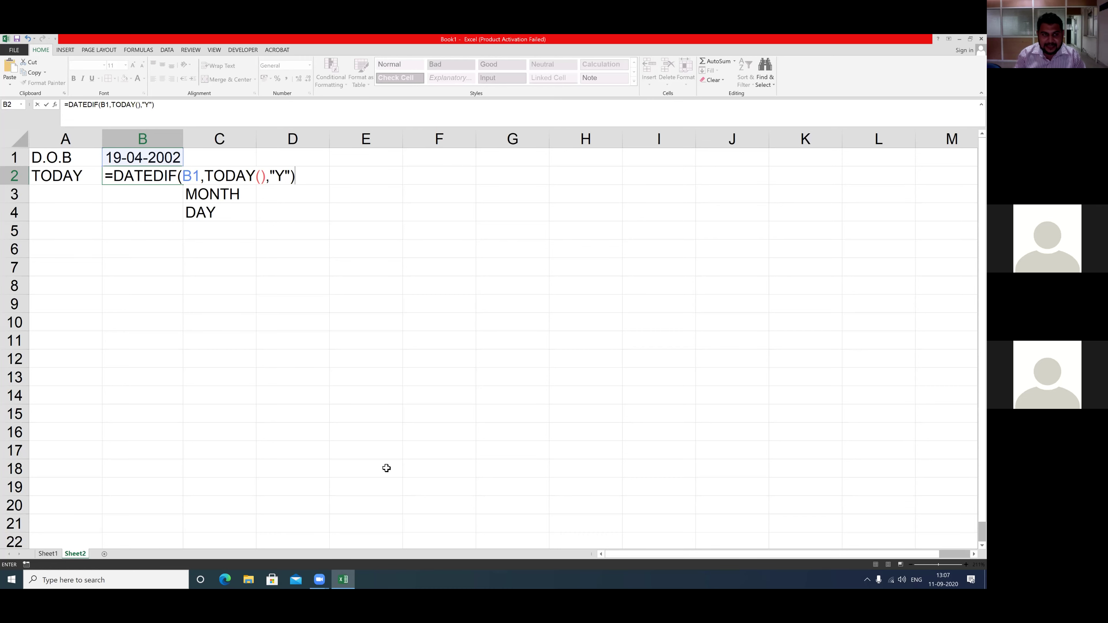
key("Return")
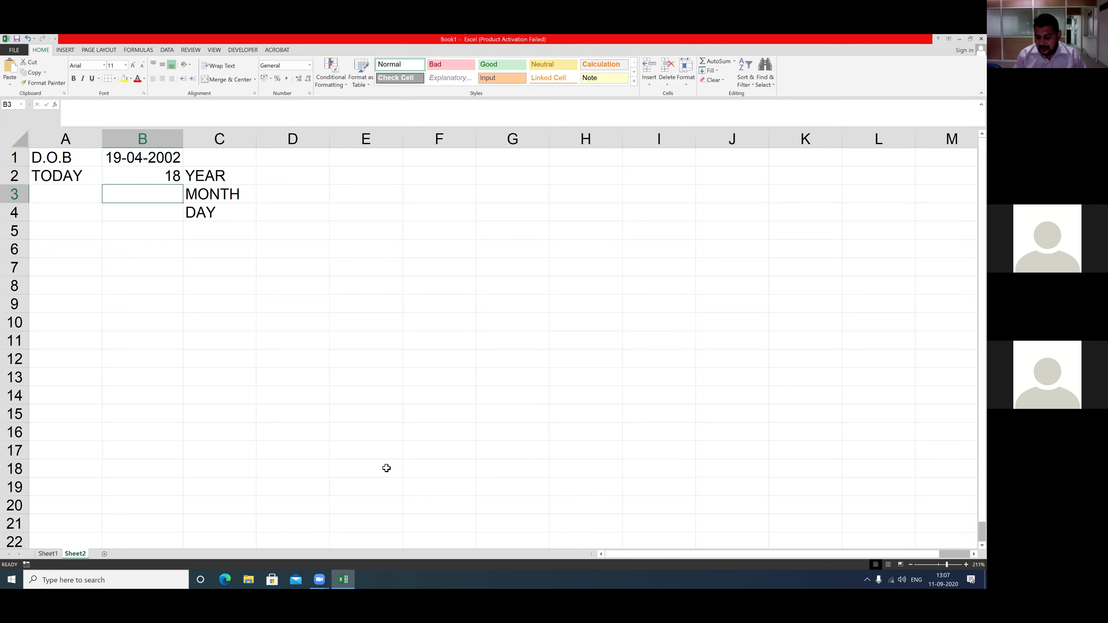
key("Up")
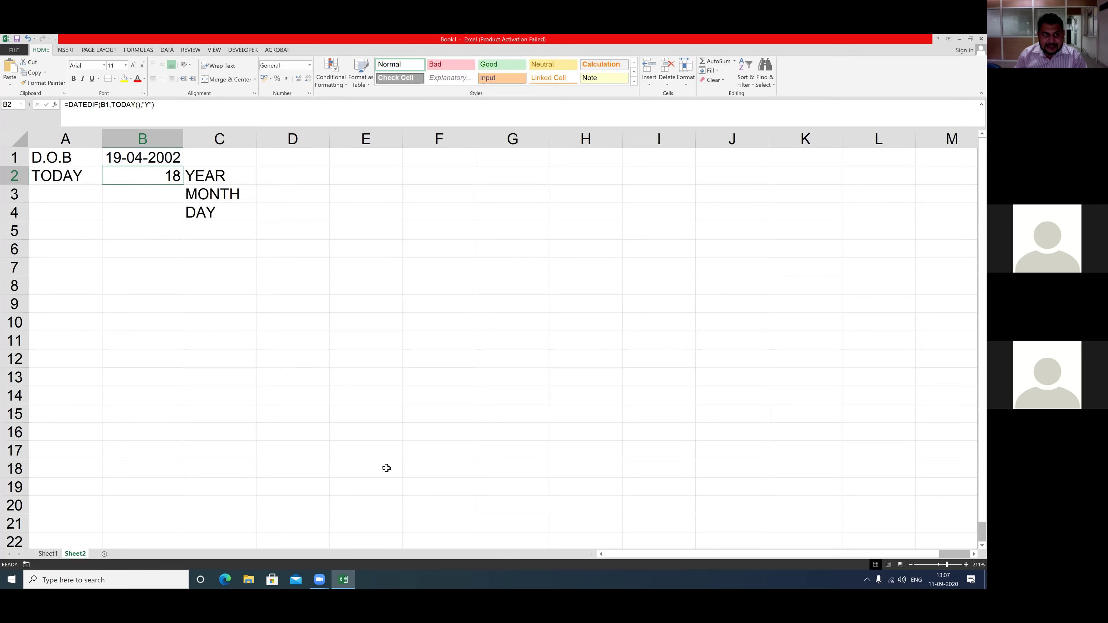
Calculate the remaining months of the age in cell B3 with the formula =DATEDIF(B1,TODAY(),"YM")
key("Down")
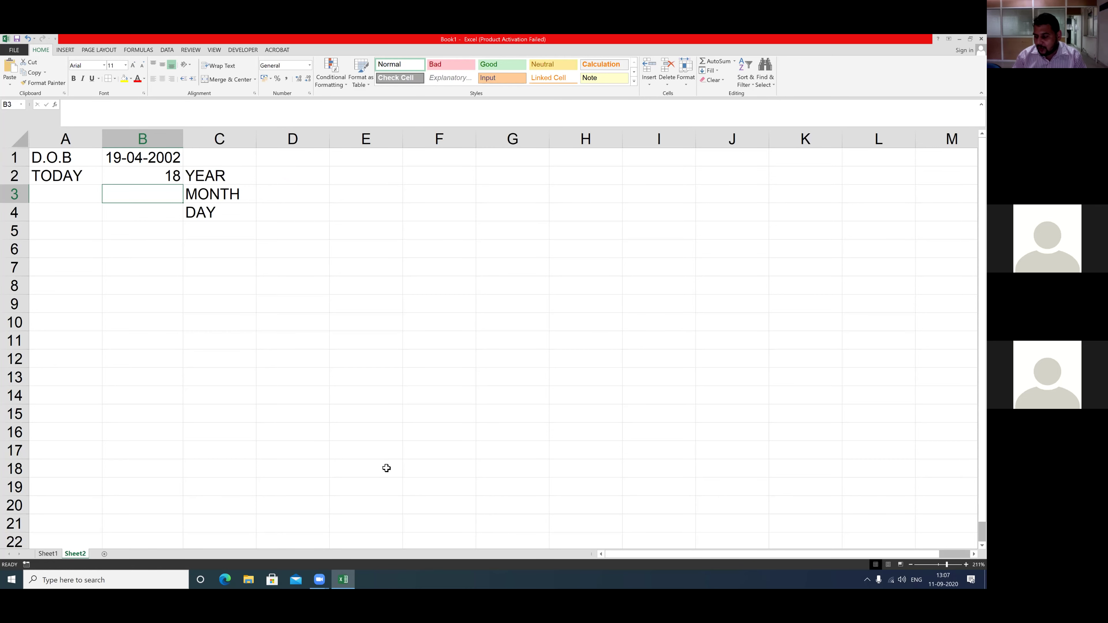
type("=")
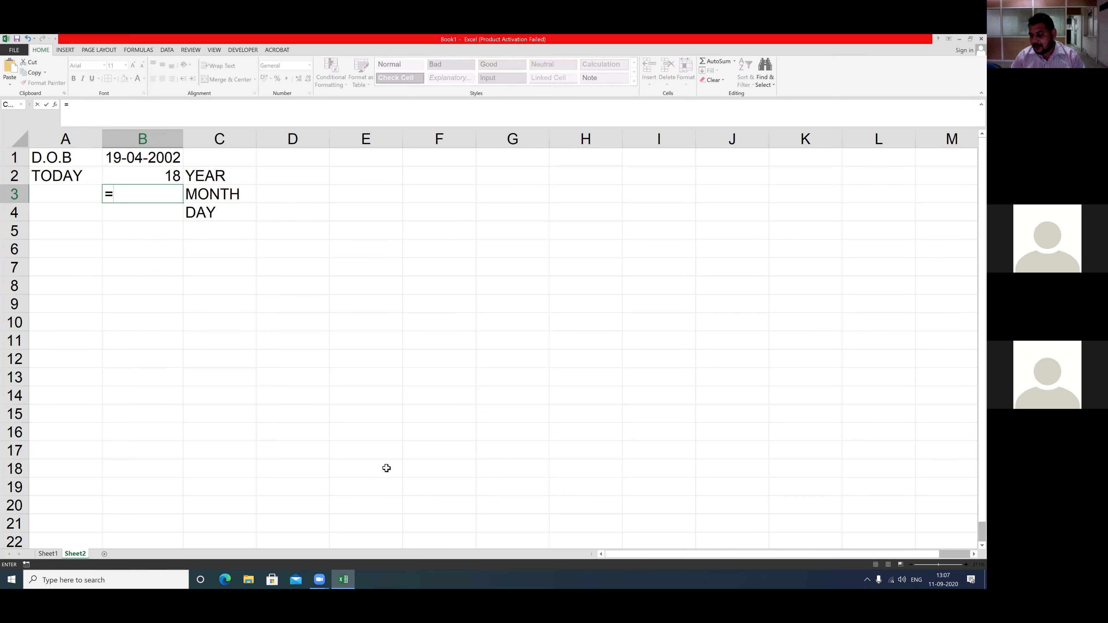
type("DAT")
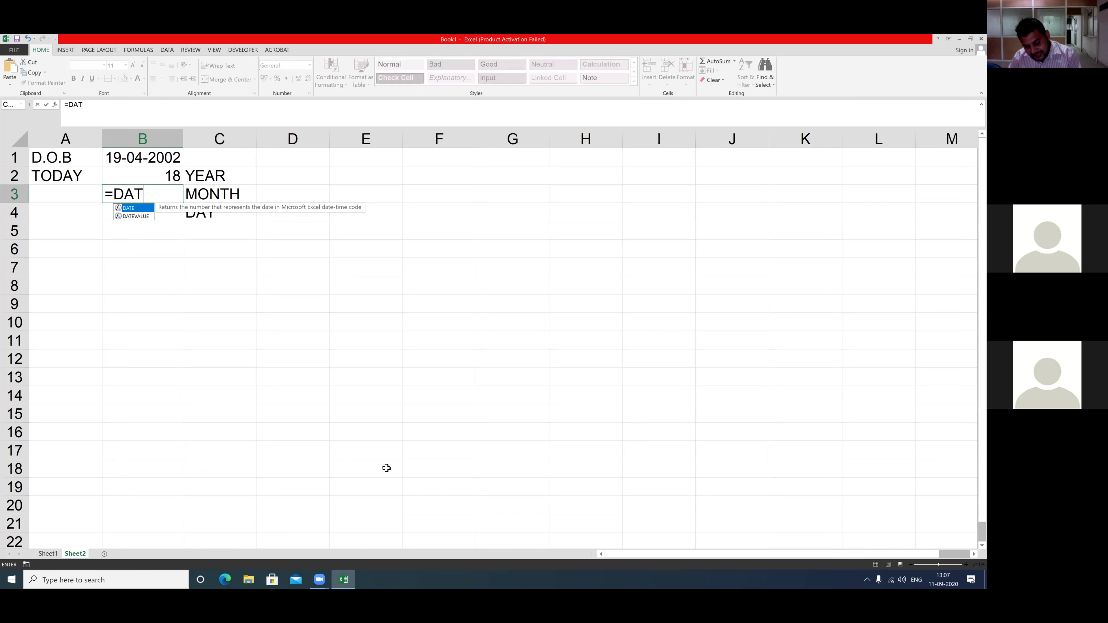
type("EDI9F")
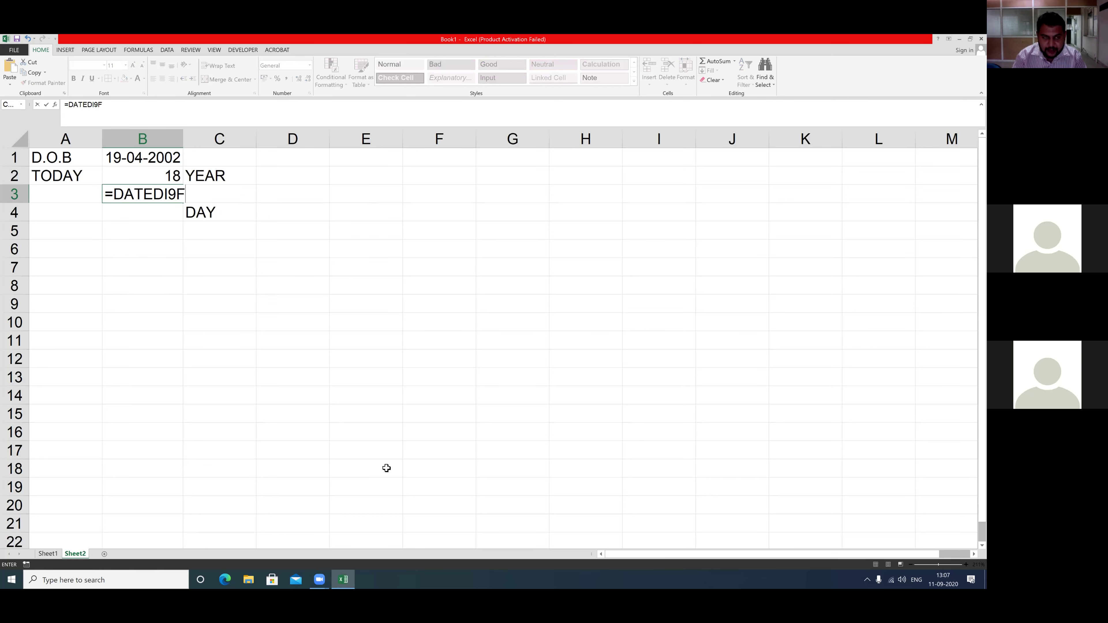
key("BackSpace")
key("BackSpace")
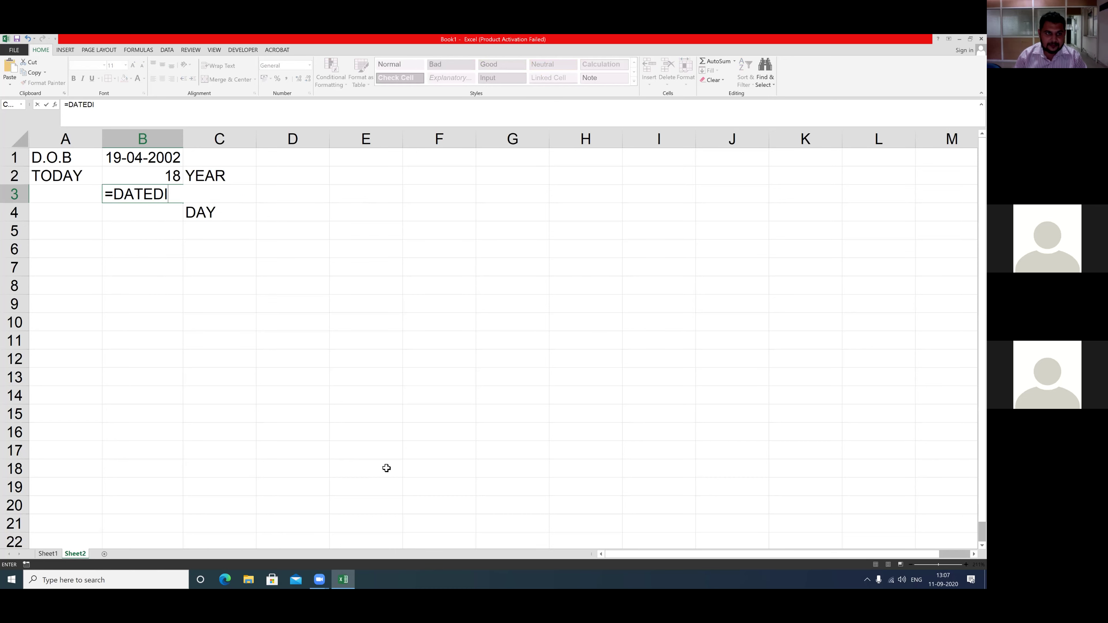
type("F")
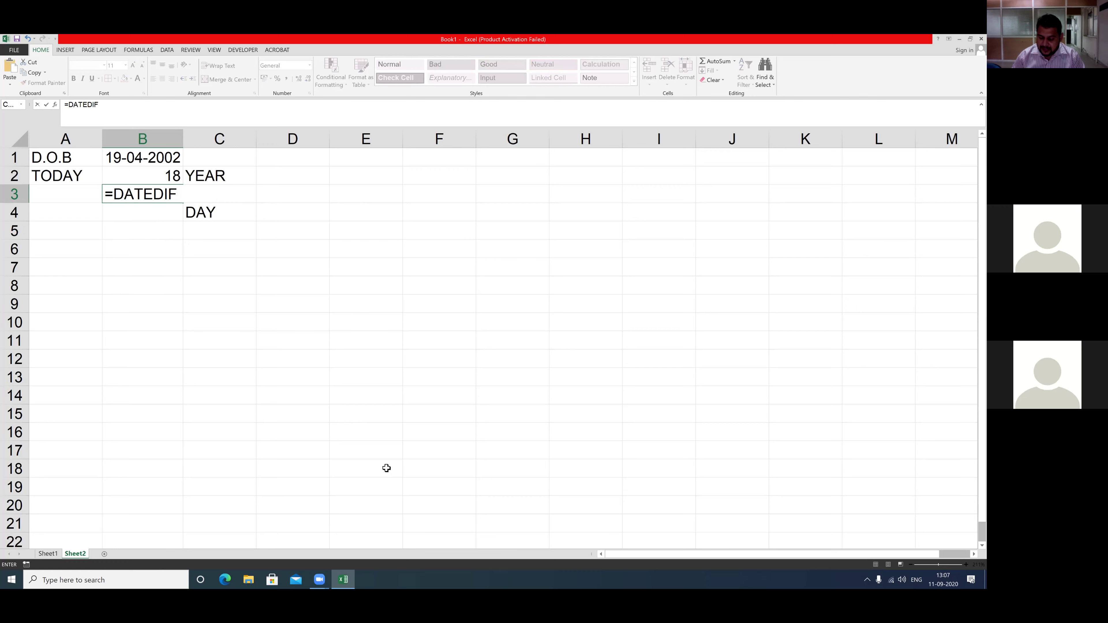
type("(")
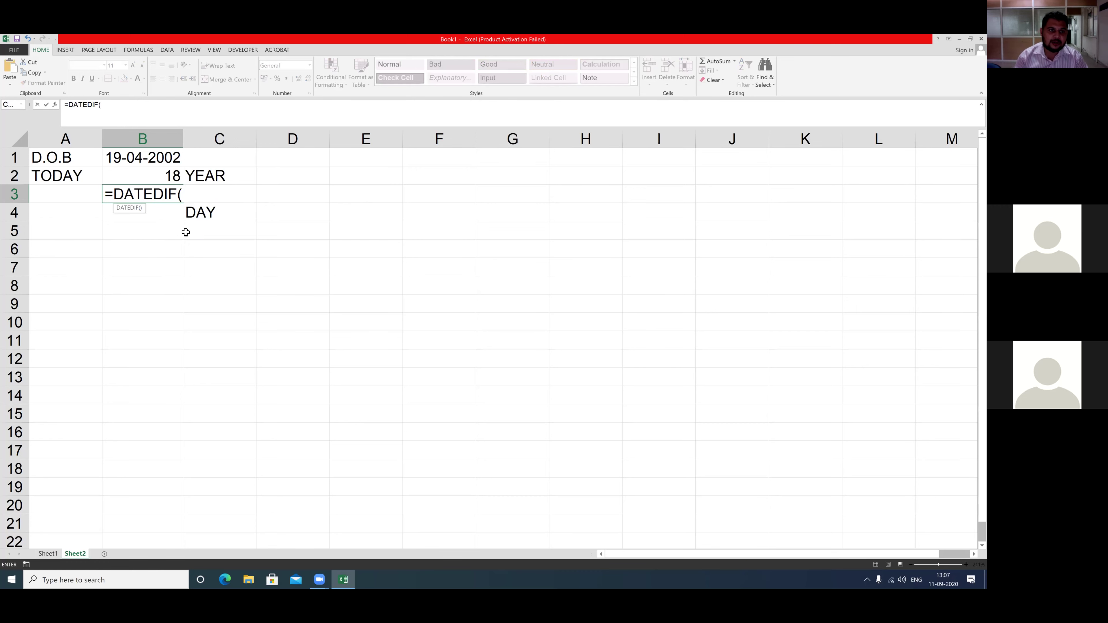
left_click(147, 158)
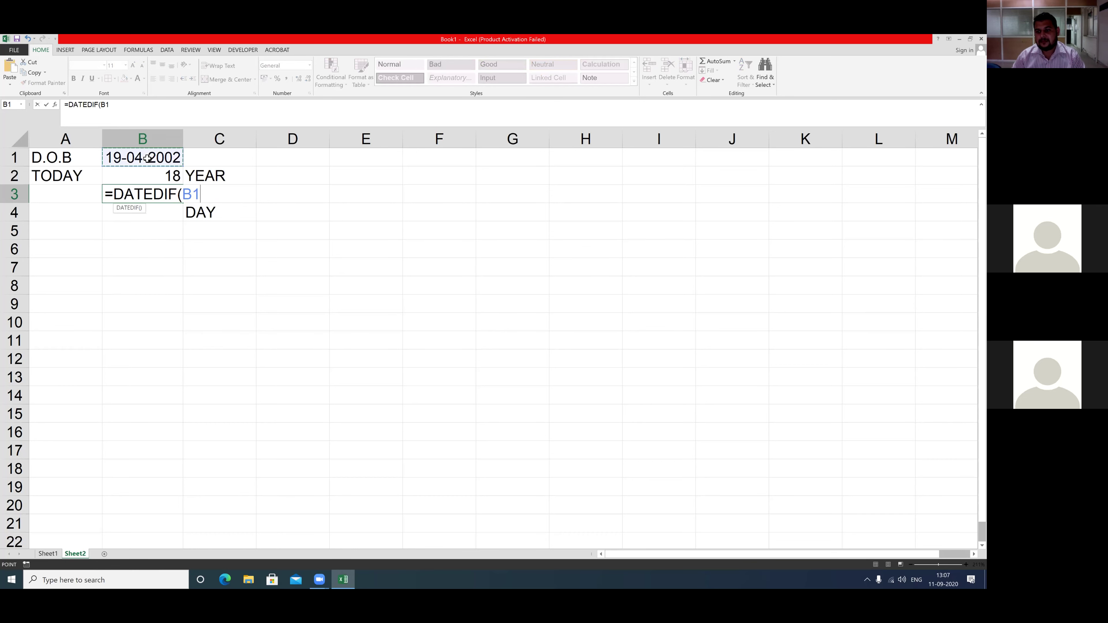
type(",TODAY")
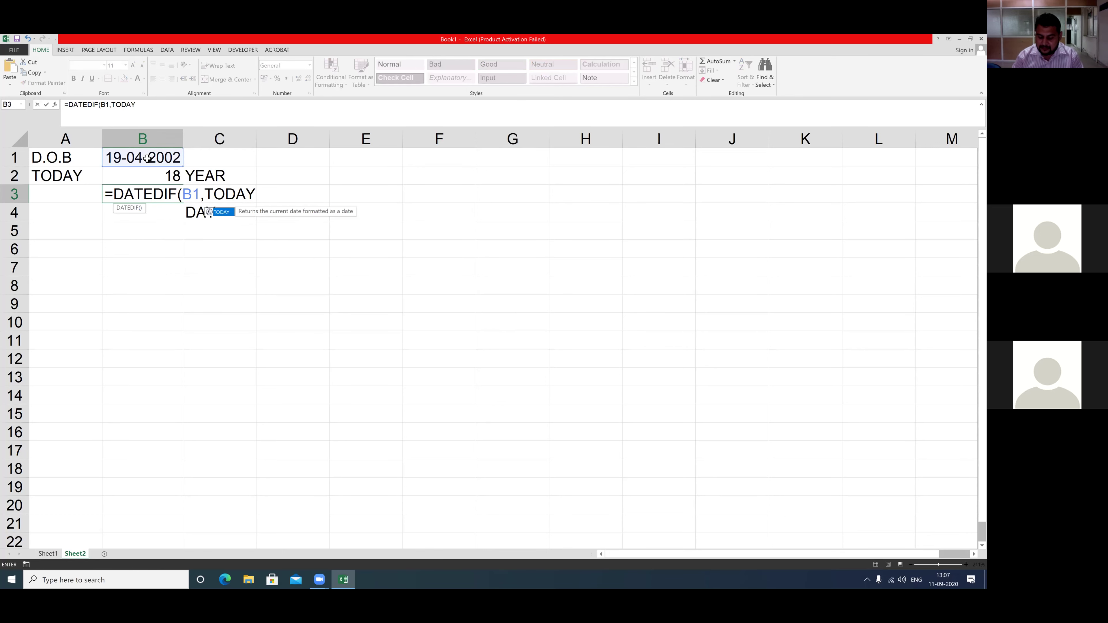
type("(")
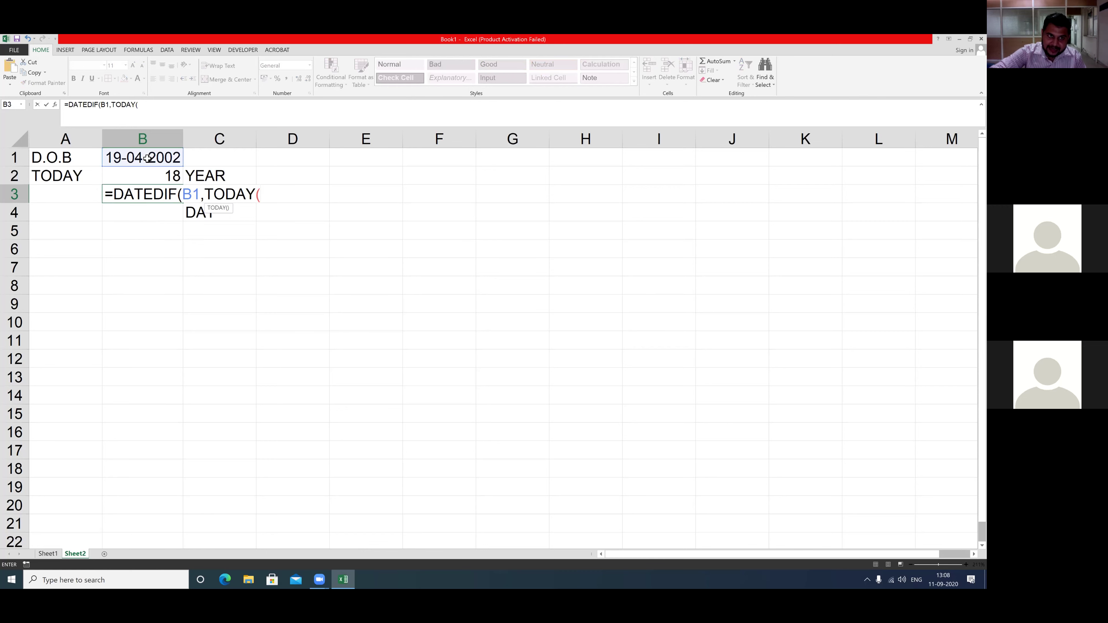
type(")")
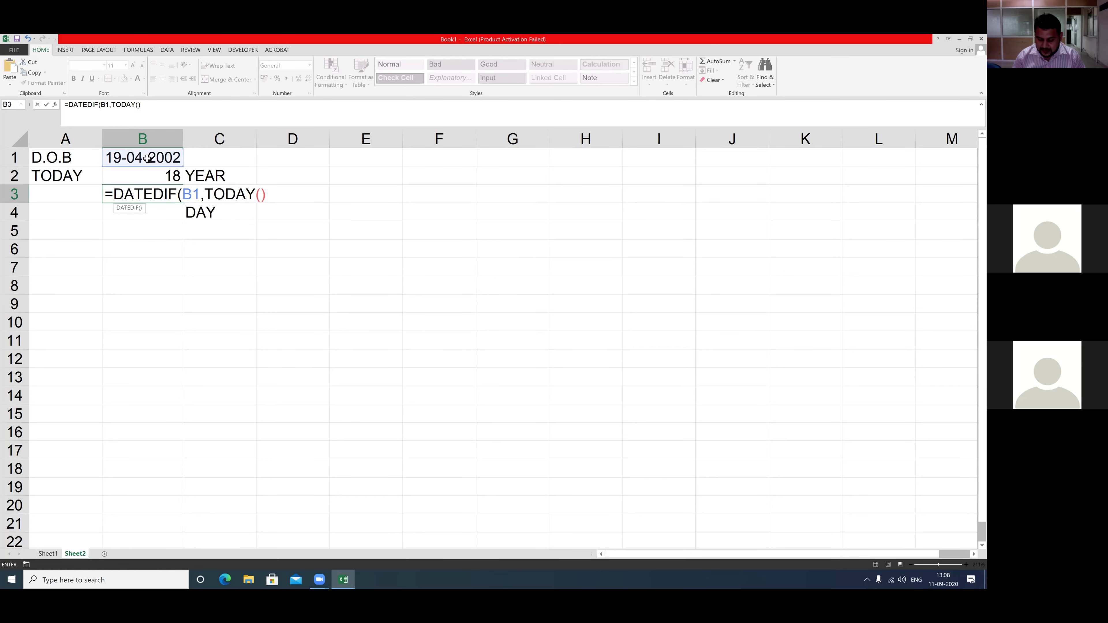
type(",")
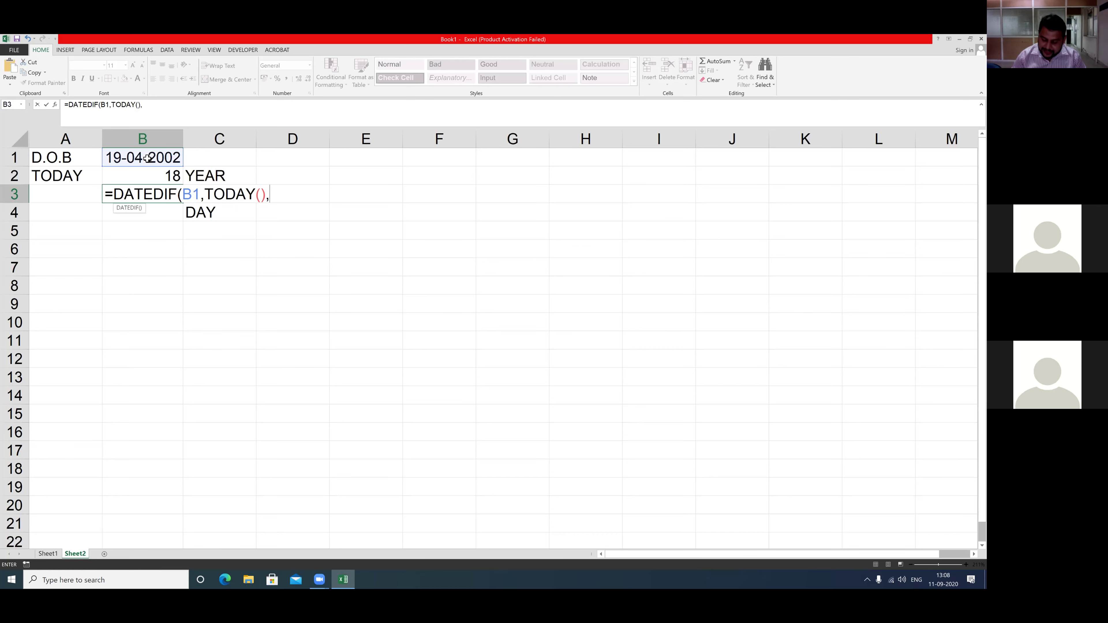
type("\"")
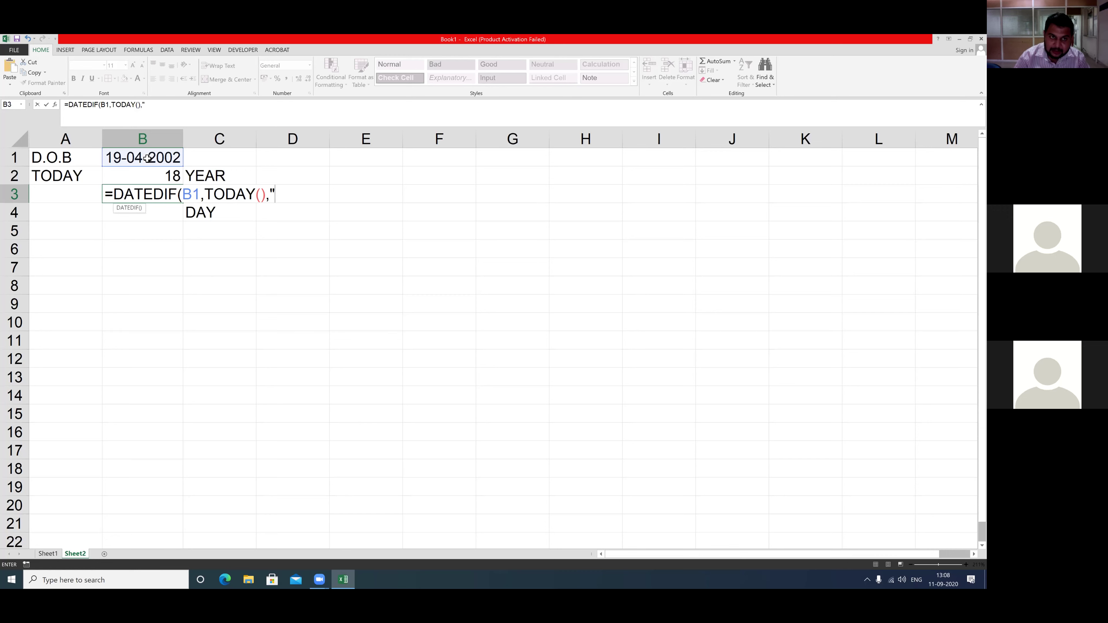
type("Y")
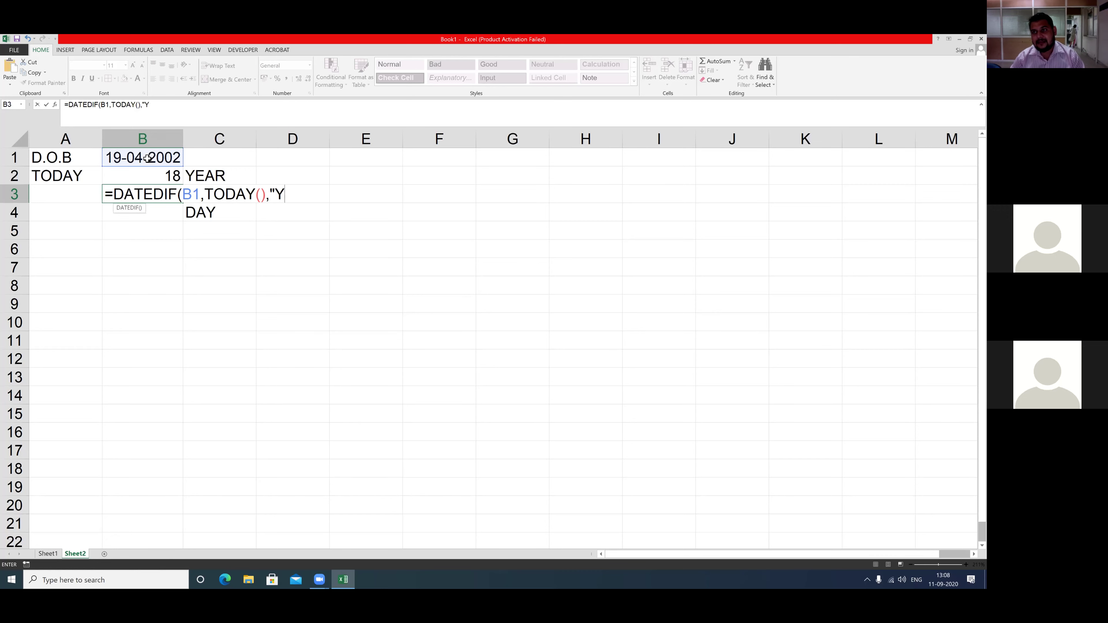
type("M")
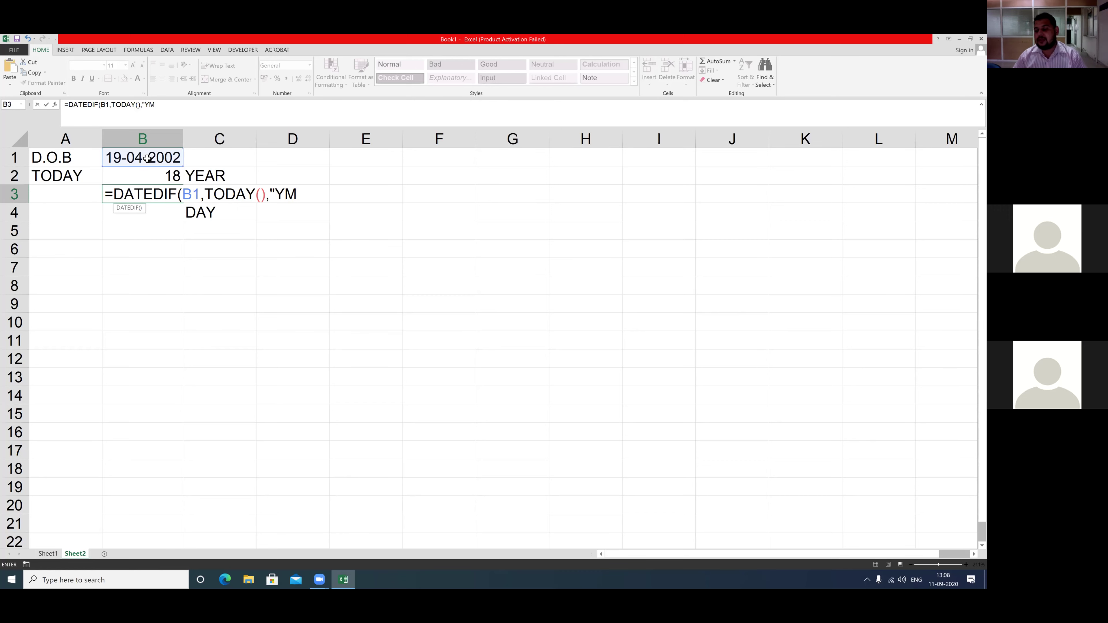
type("\")")
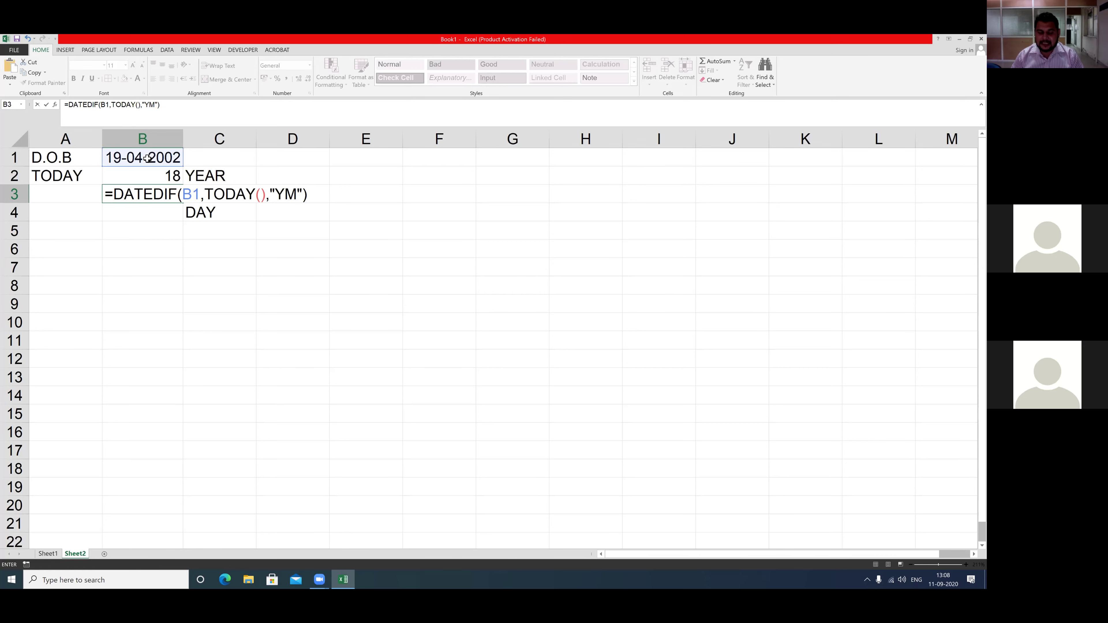
key("Return")
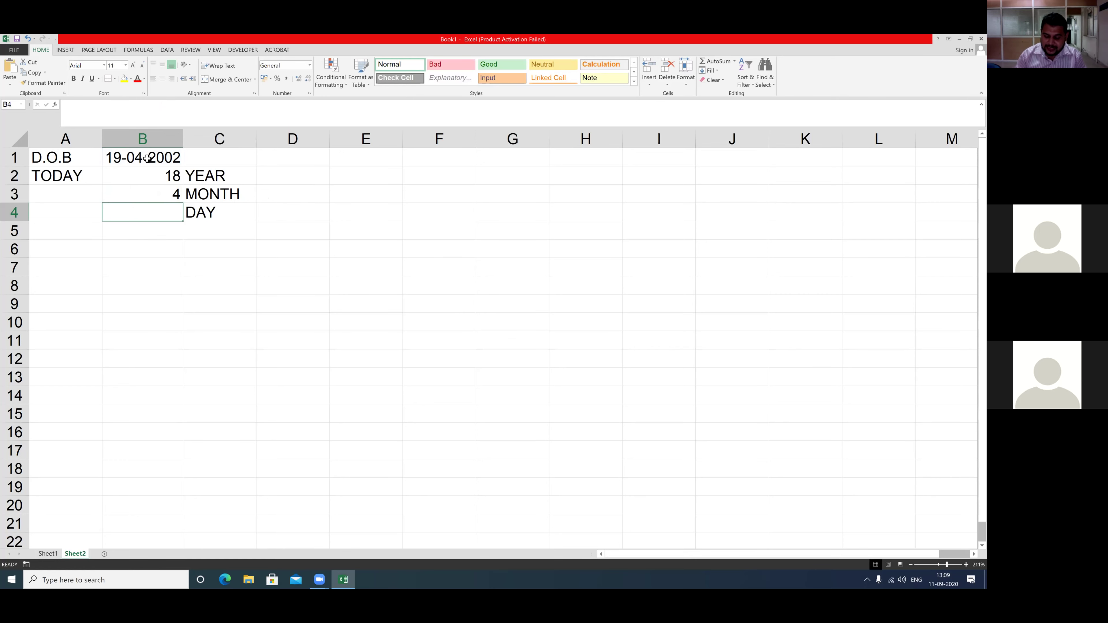
Calculate the remaining days of the age in cell B4 with the formula =DATEDIF(B1,TODAY(),"MD")
type("=DAY")
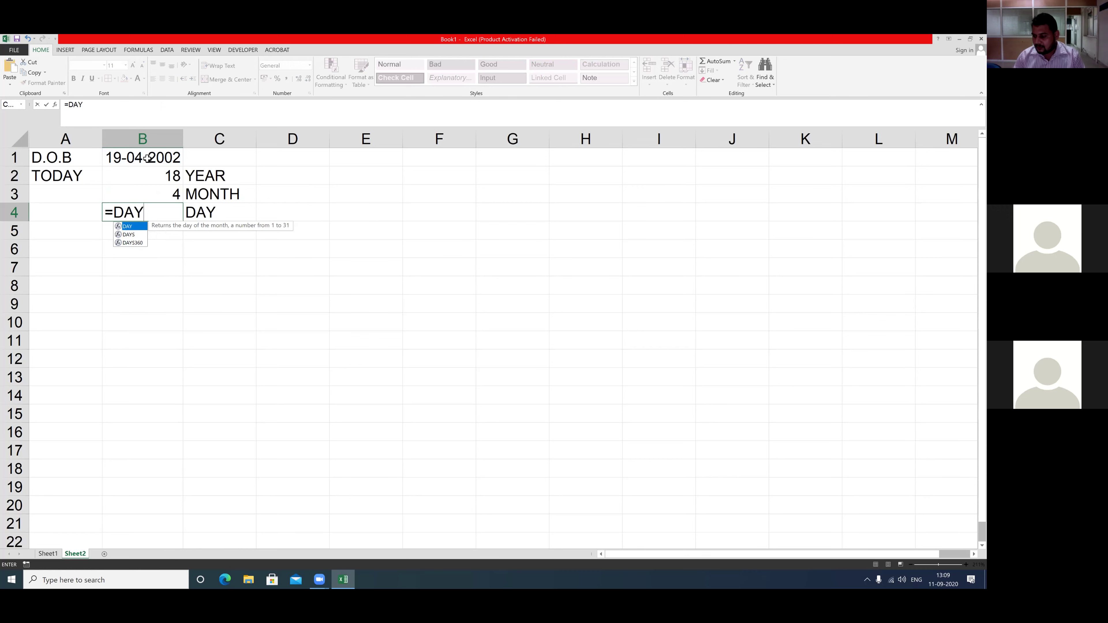
key("BackSpace")
type("TE")
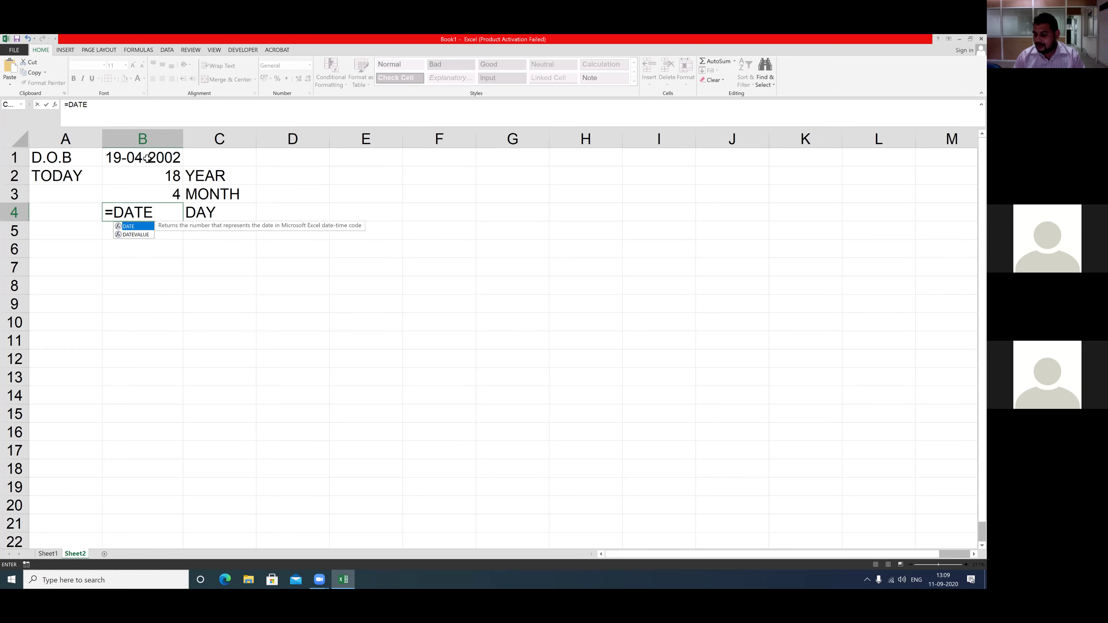
type("DIF(")
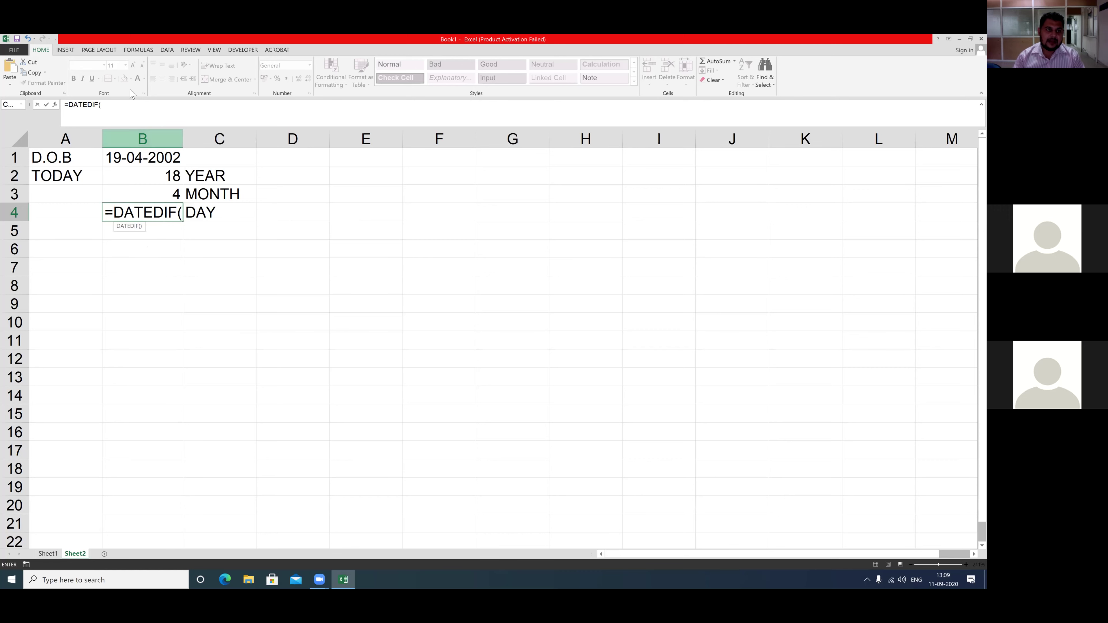
left_click(142, 157)
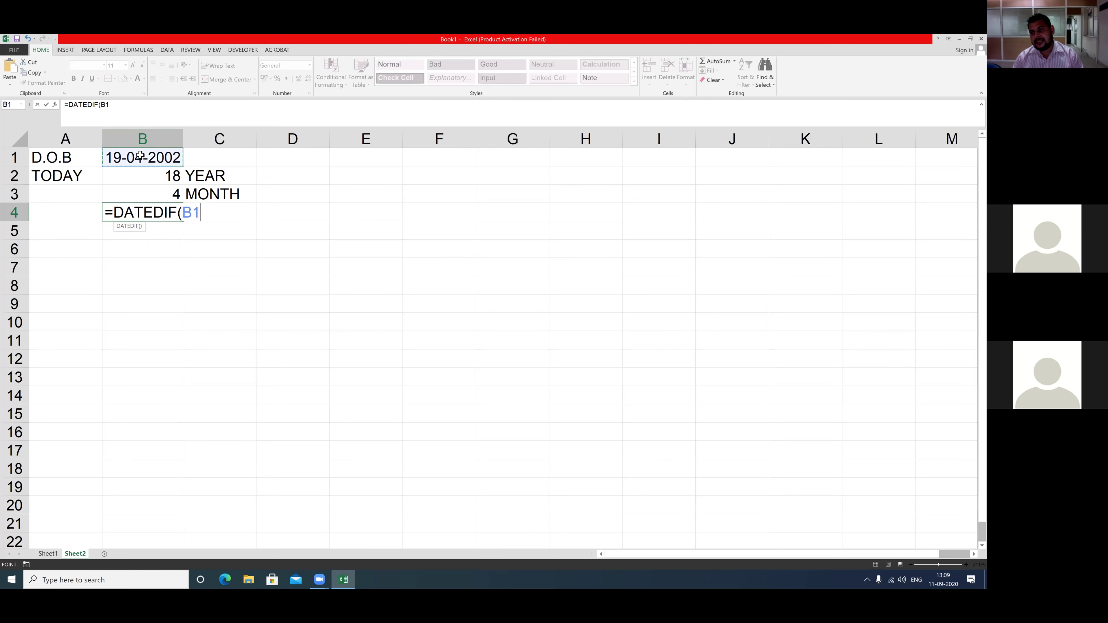
type(",")
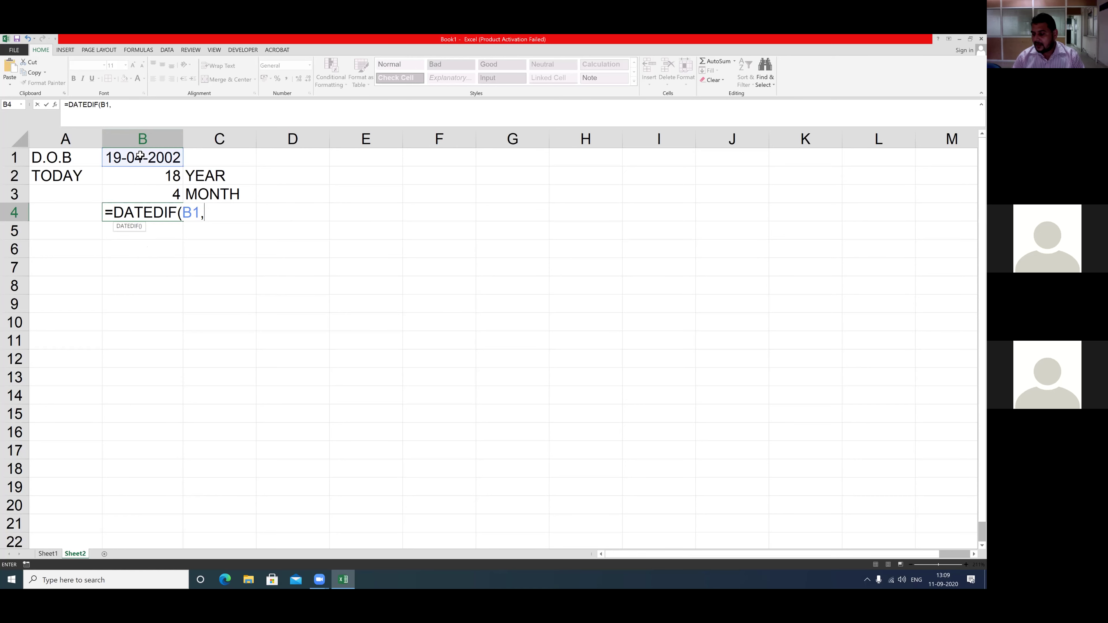
type("TODA")
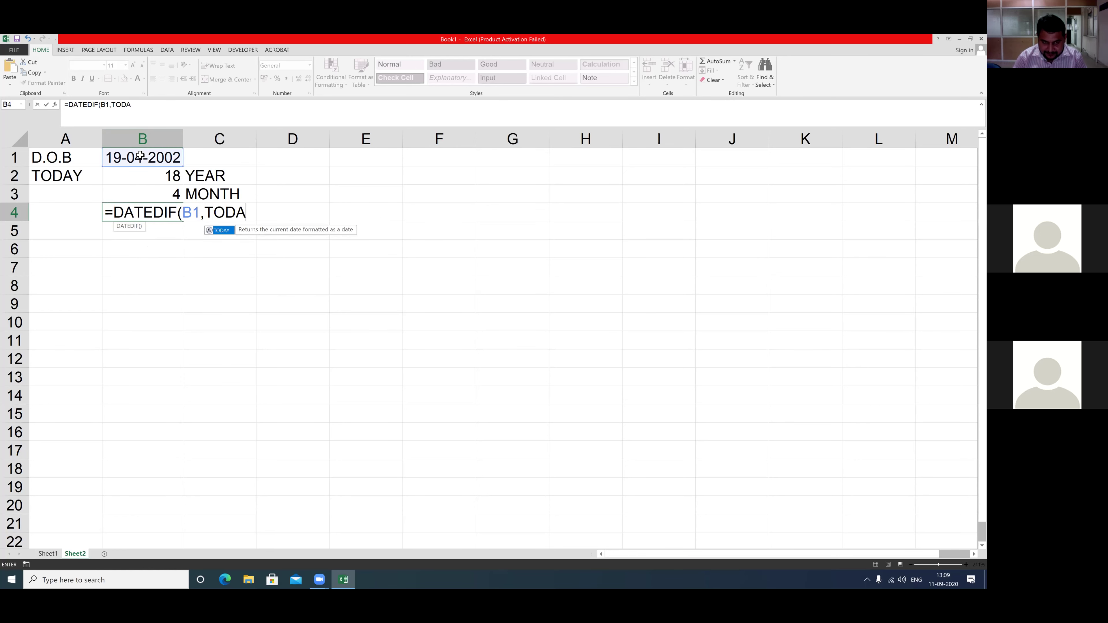
type("Y()")
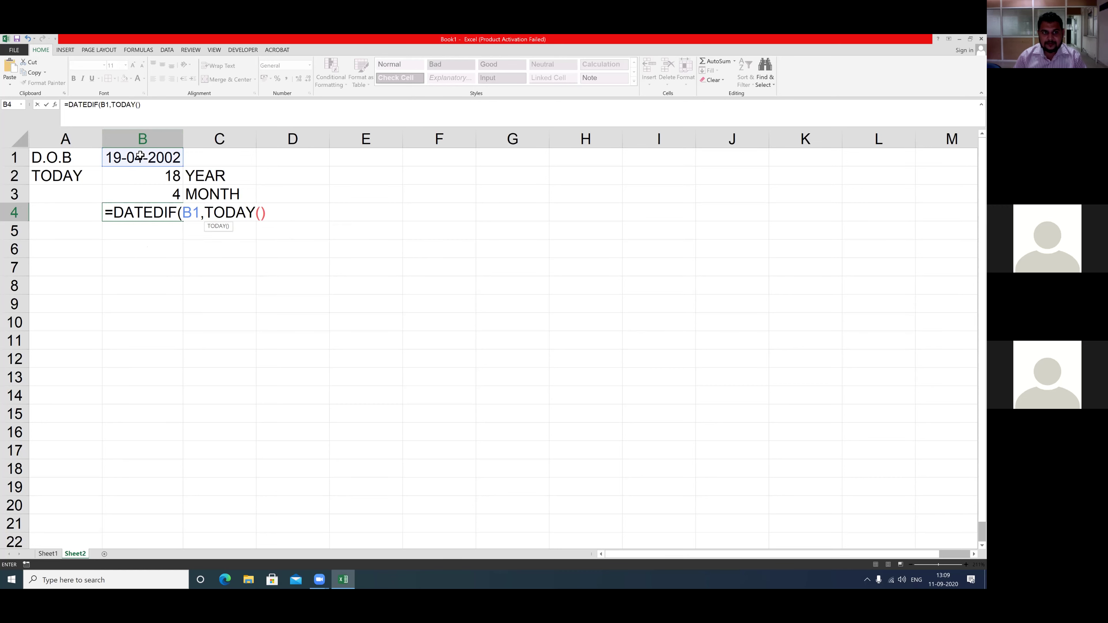
type(",")
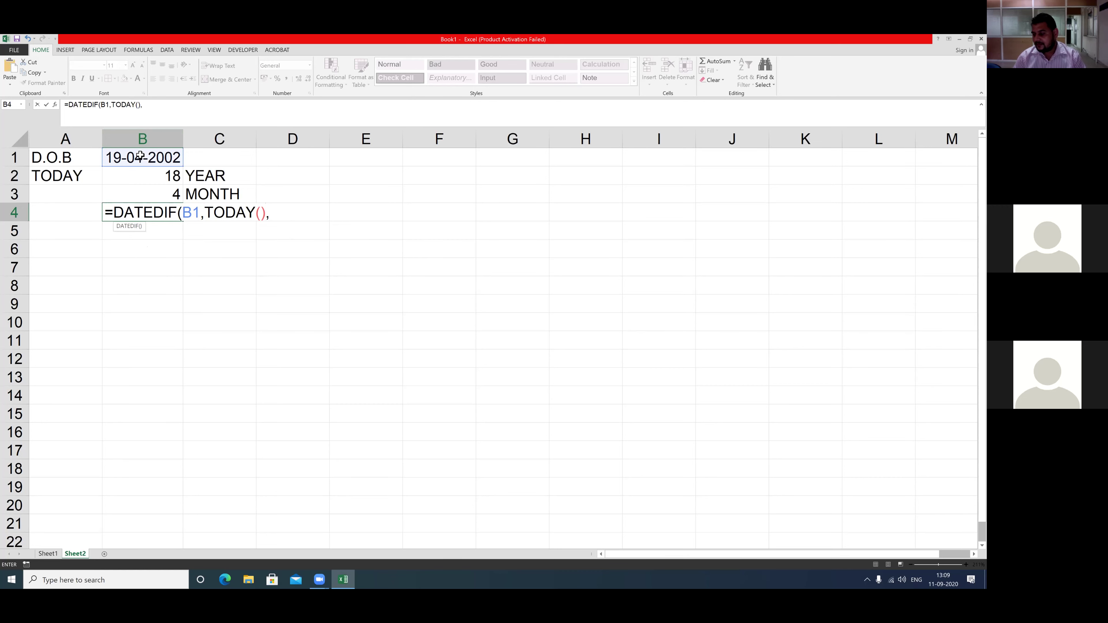
type("\"")
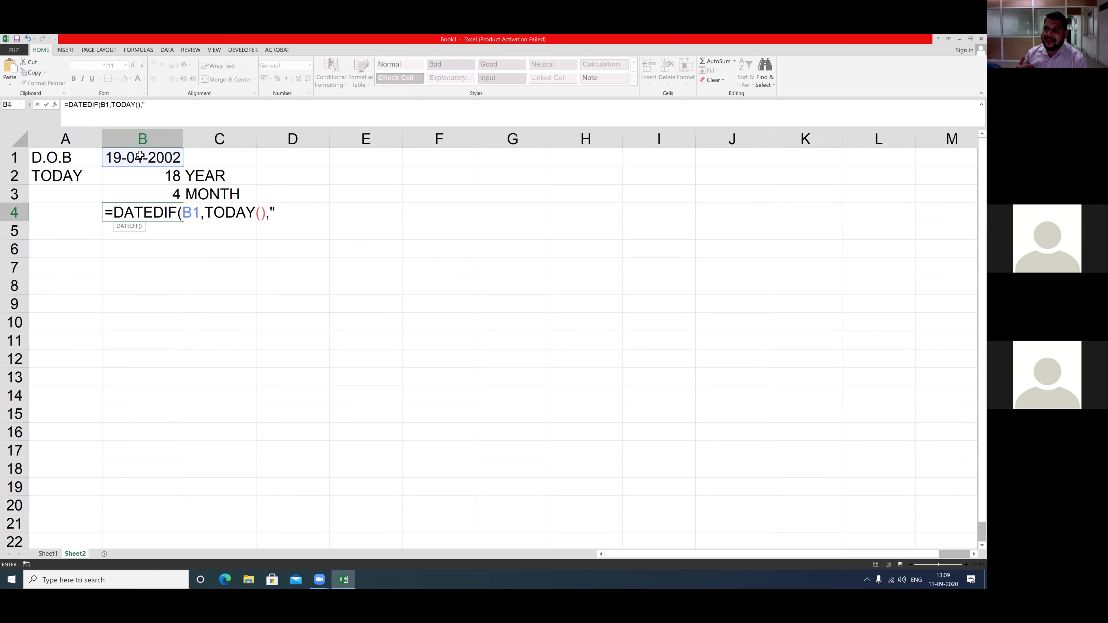
type("M")
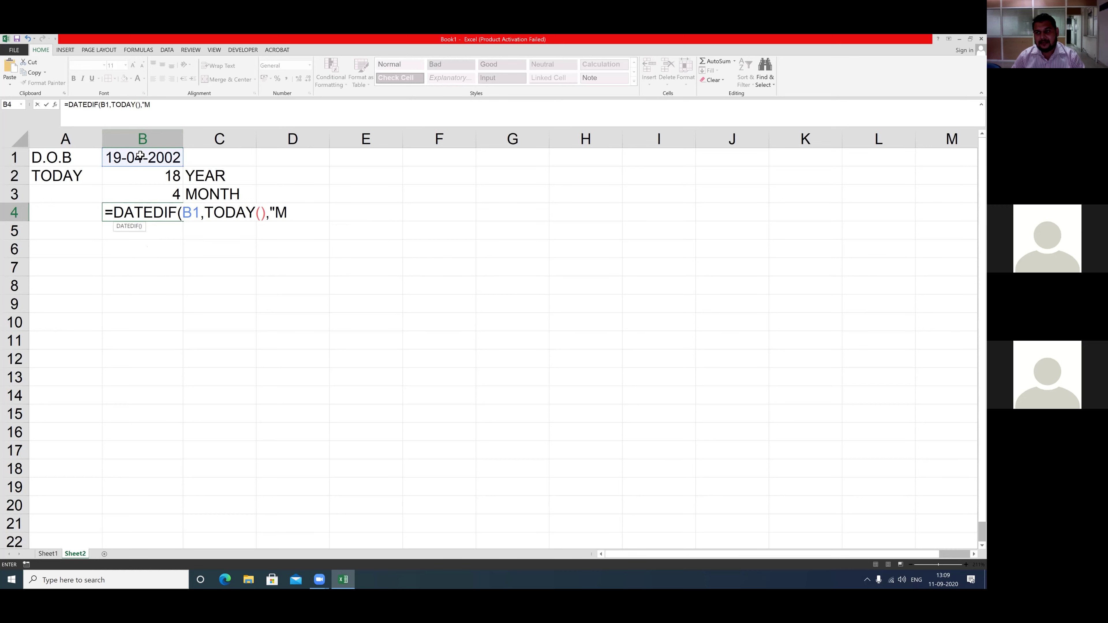
type("D")
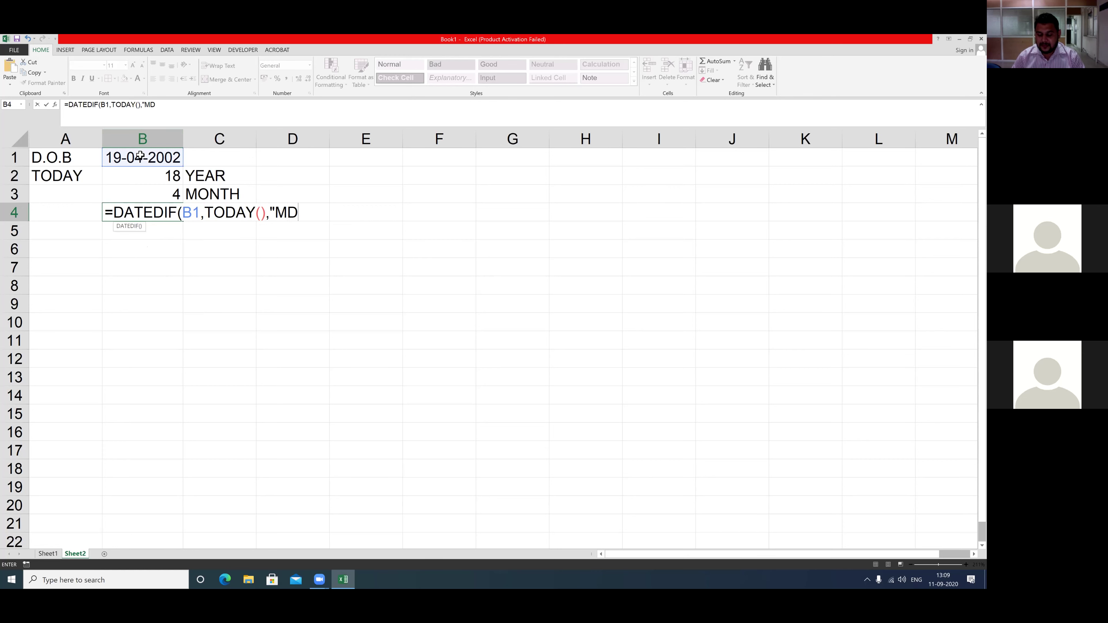
type("\")")
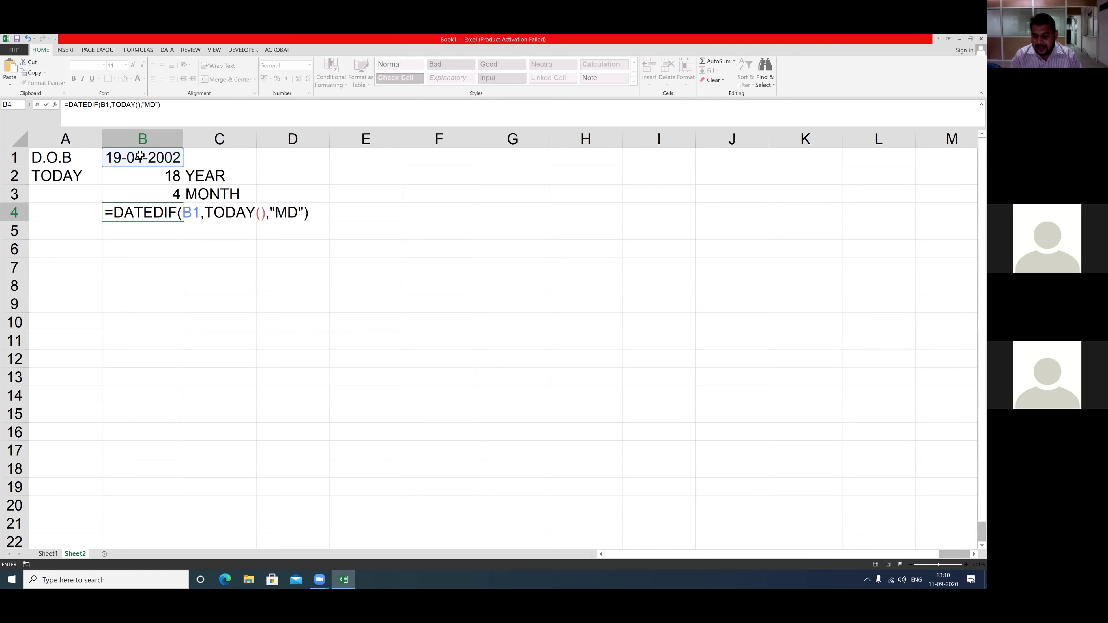
key("Return")
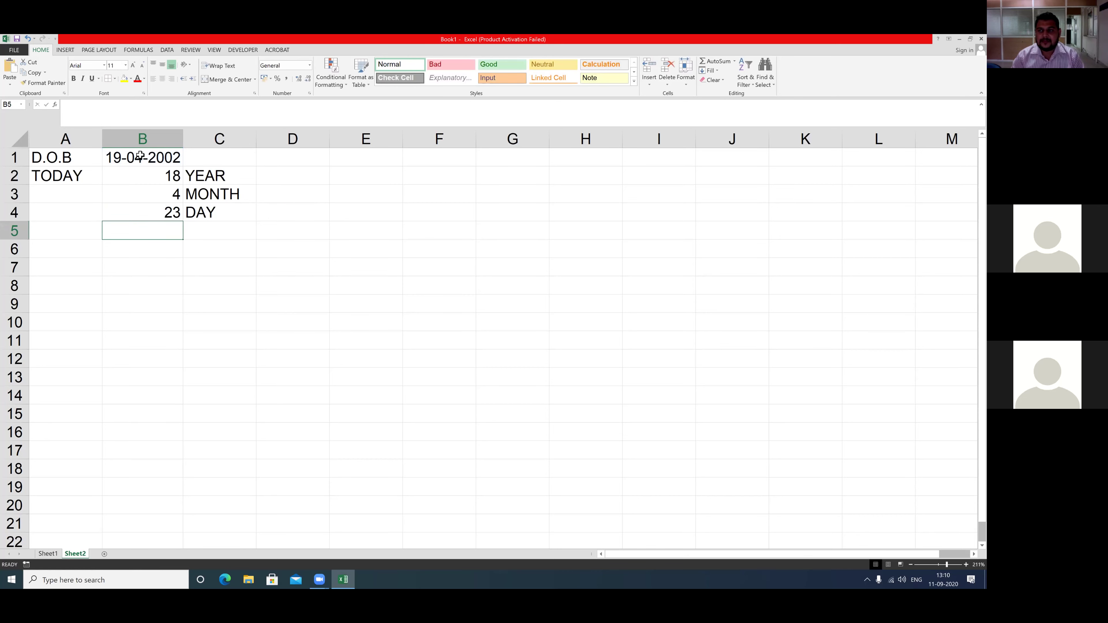